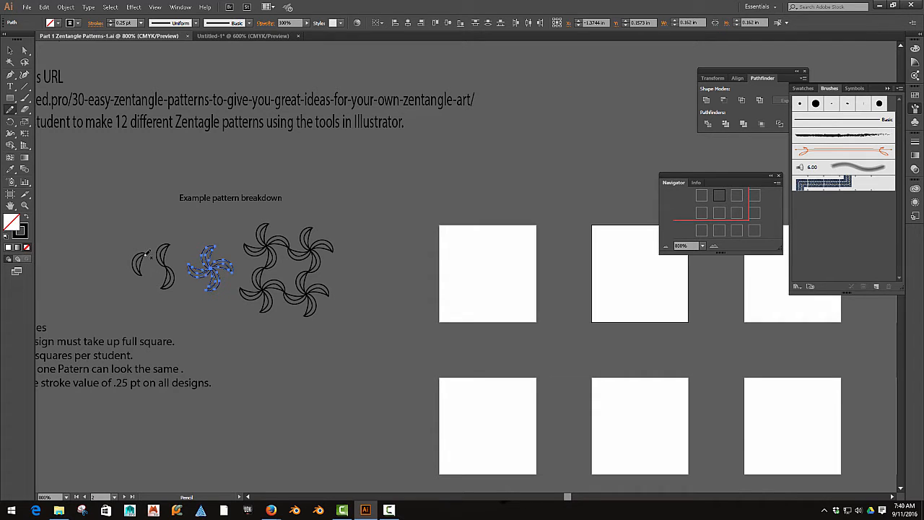
- Sketch a closed leaf shape about 0.05 in wide and 0.11 in tall below the pinwheel example with the Pencil tool
key("space")
left_click_drag(148, 287, 263, 270)
scroll(243, 271, "up", 3, "alt")
left_click(10, 50)
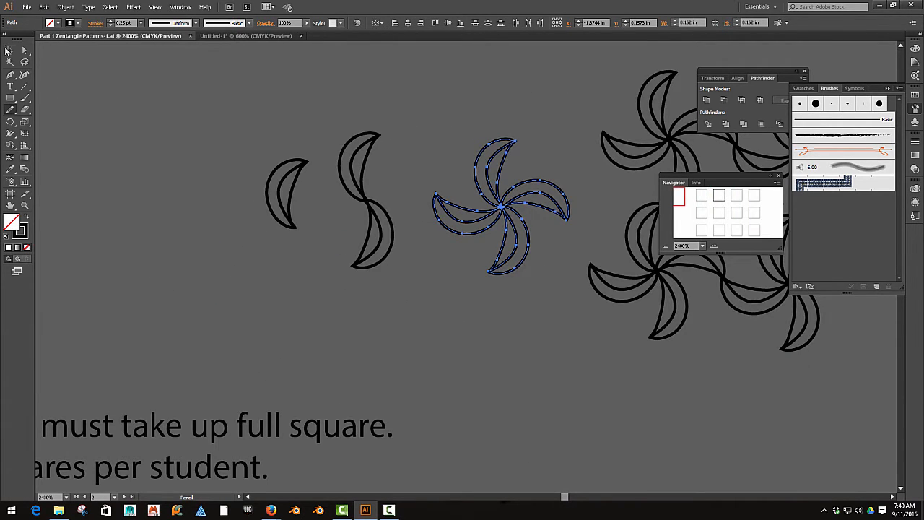
left_click(282, 154)
left_click(293, 172)
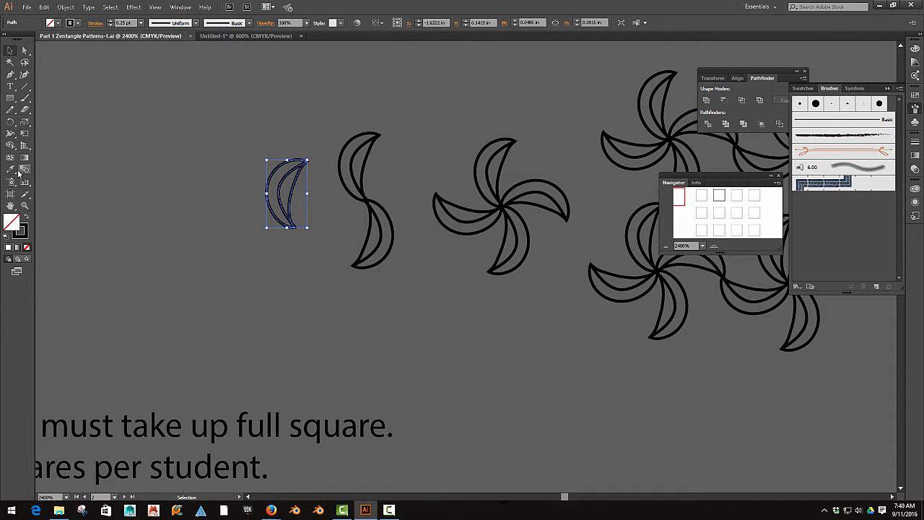
left_click(10, 109)
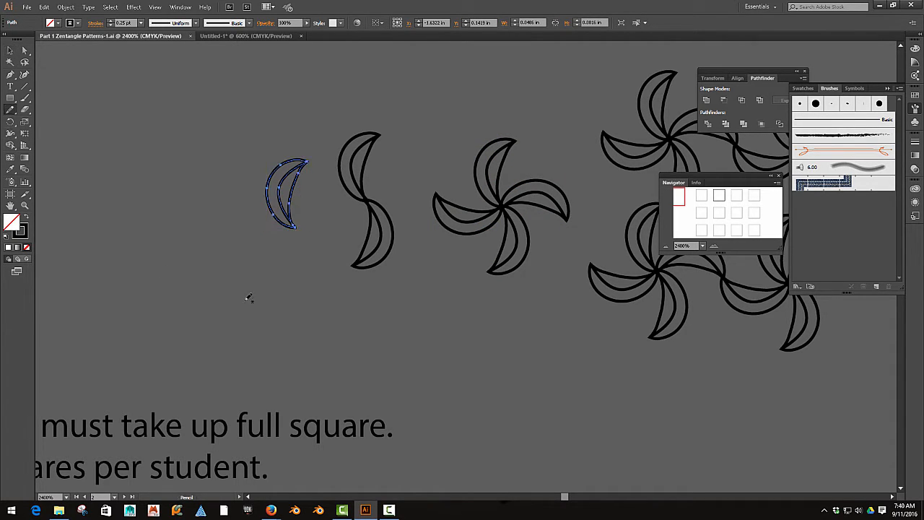
mouse_move(506, 365)
left_mouse_down()
mouse_move(483, 402)
mouse_move(513, 454)
mouse_move(507, 414)
mouse_move(531, 351)
mouse_move(522, 357)
mouse_move(537, 418)
mouse_move(510, 451)
left_mouse_up()
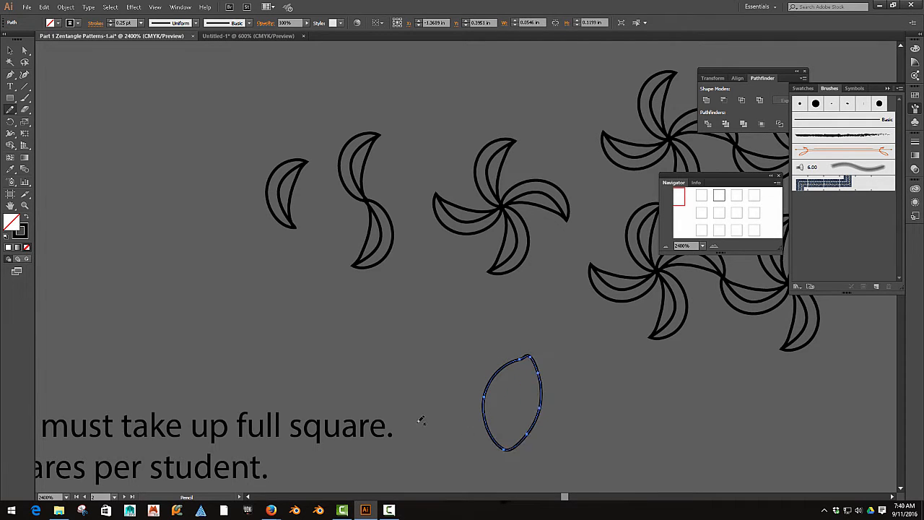
mouse_move(530, 355)
left_mouse_down()
mouse_move(513, 377)
mouse_move(510, 448)
left_mouse_up()
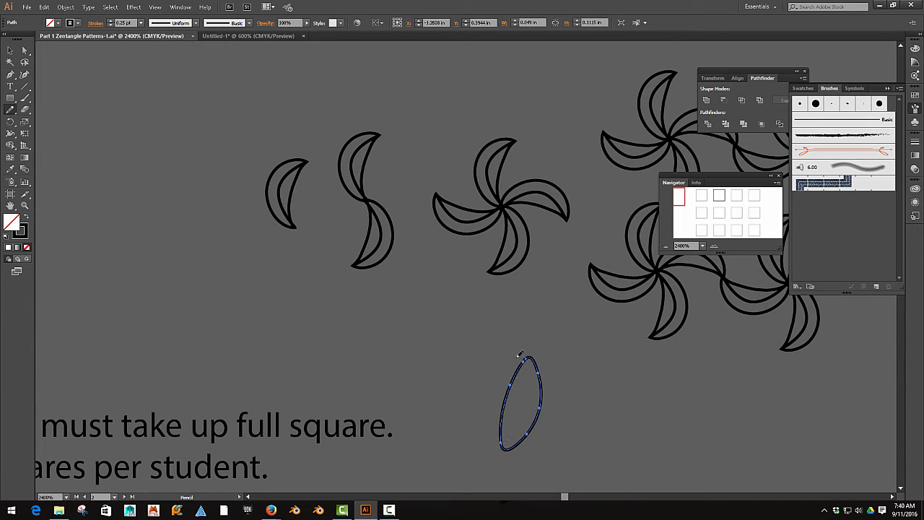
- Draw an outward-curving arc beside the leaf's left edge and snap both arc endpoints to the leaf's tips
mouse_move(519, 354)
left_mouse_down()
mouse_move(487, 370)
mouse_move(476, 431)
mouse_move(492, 452)
left_mouse_up()
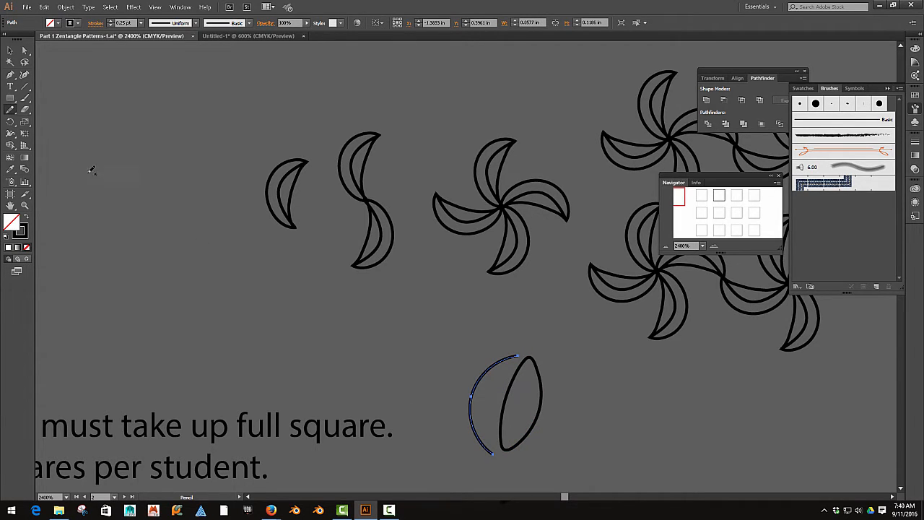
left_click(24, 50)
left_click_drag(514, 354, 529, 357)
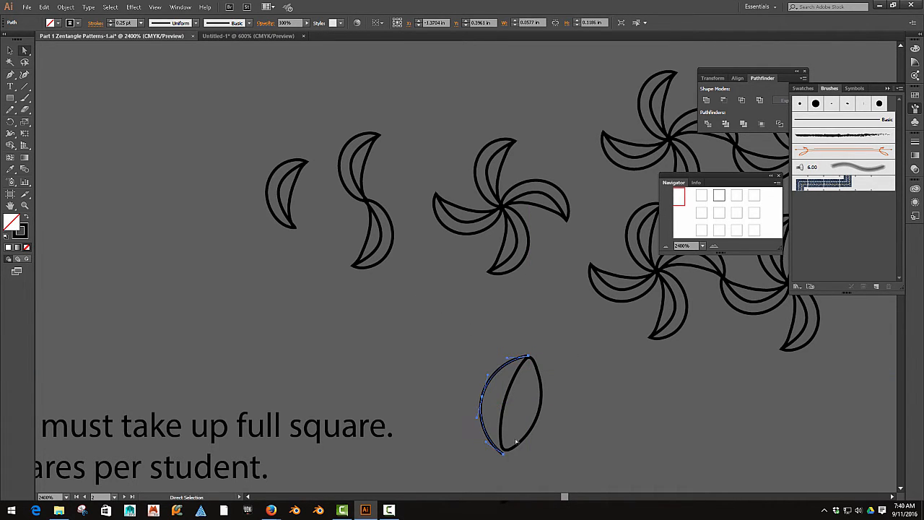
left_click_drag(504, 454, 504, 449)
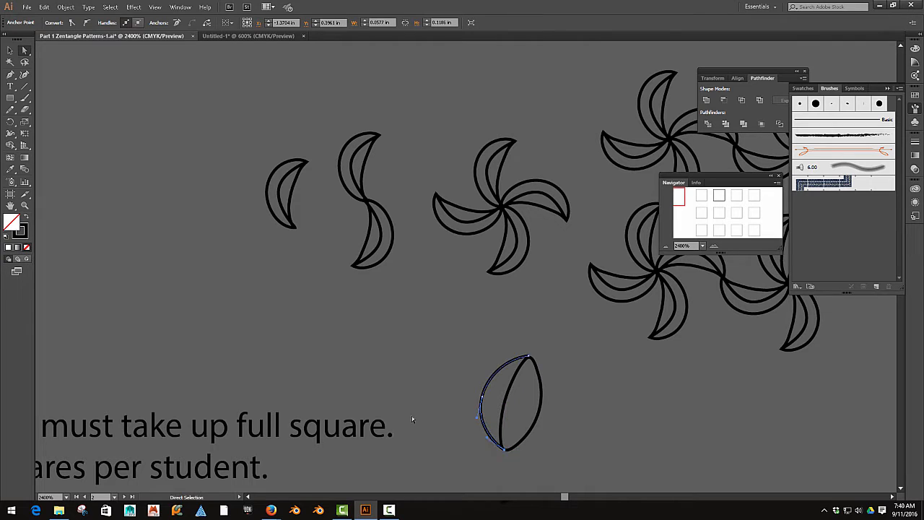
left_click(412, 414)
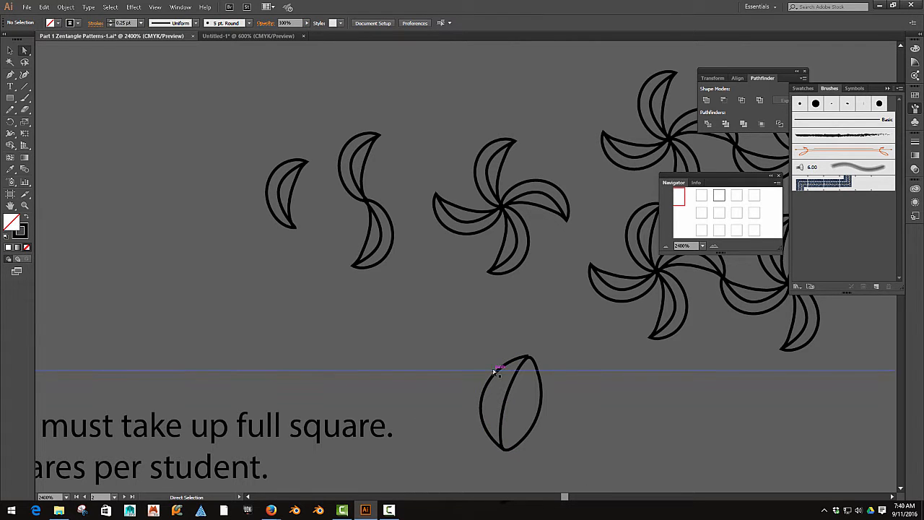
scroll(492, 367, "down", 2)
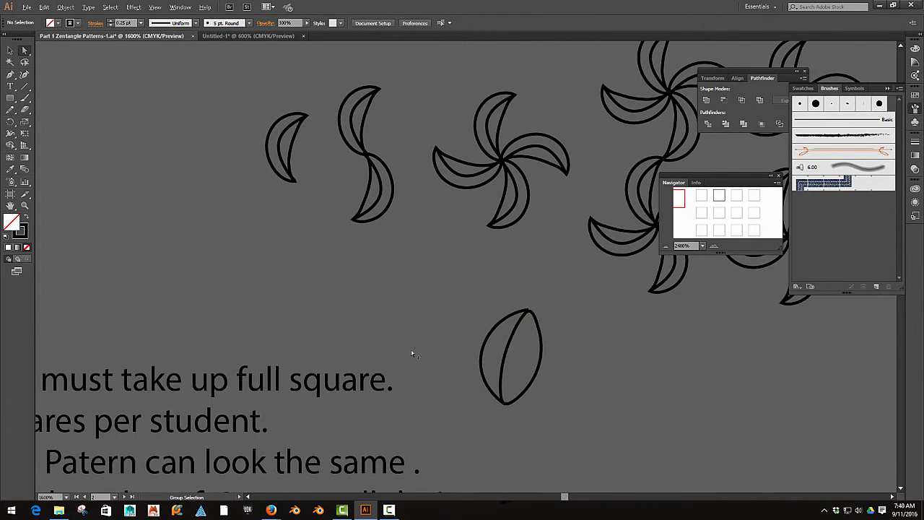
scroll(411, 350, "down", 3)
left_click_drag(377, 218, 355, 306)
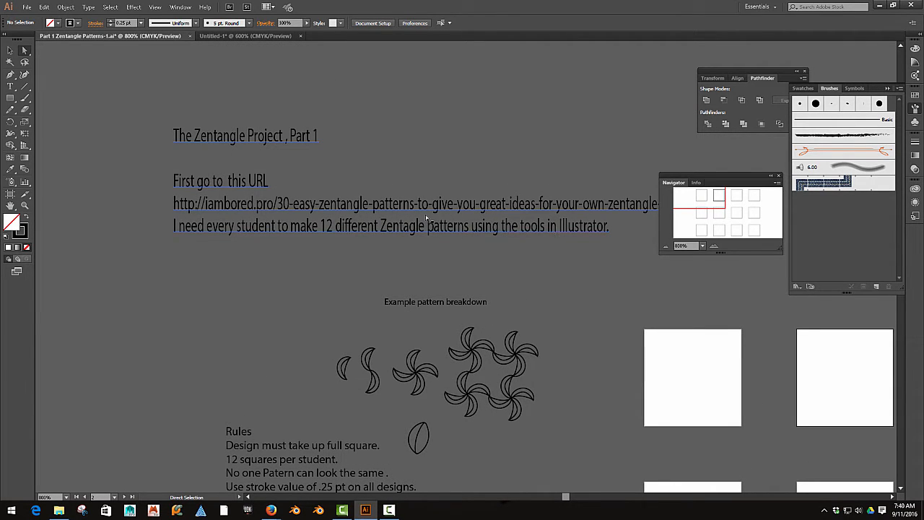
scroll(390, 308, "up", 3)
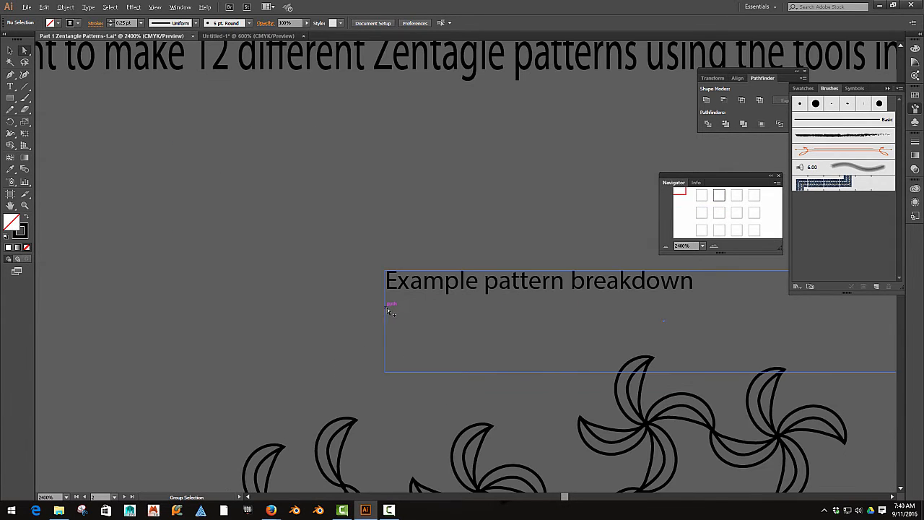
left_click_drag(414, 311, 386, 196)
left_click_drag(401, 280, 397, 196)
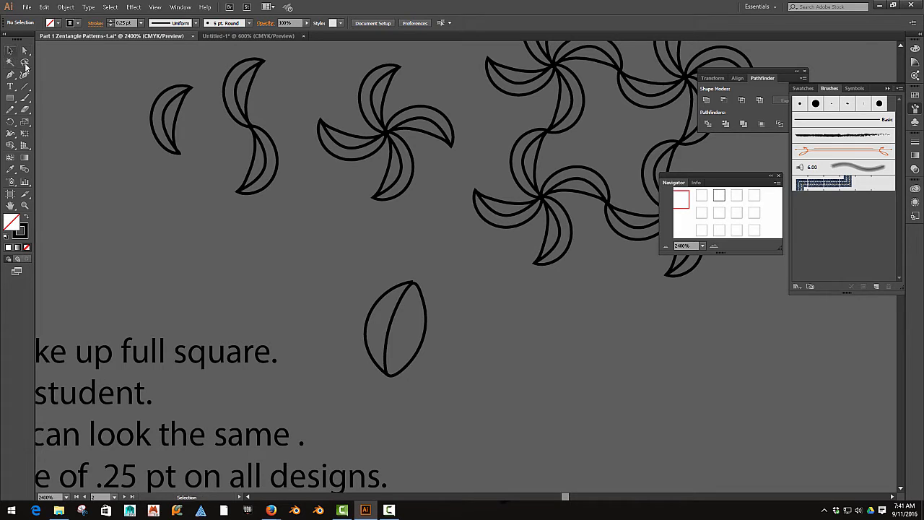
left_click(11, 51)
left_click_drag(423, 352, 433, 368)
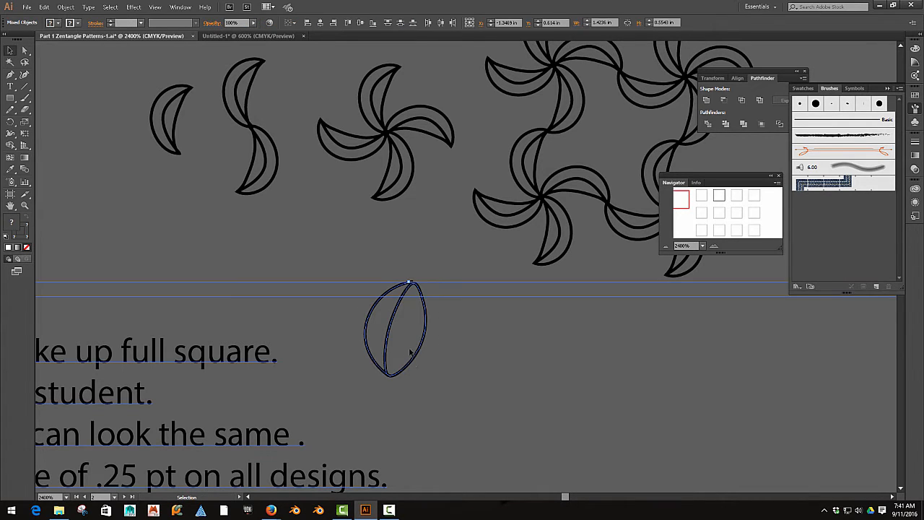
left_click(389, 269)
- Move the complete leaf to the empty area left of the examples and stack a copy with it tip to tip
scroll(408, 286, "down", 2, "alt")
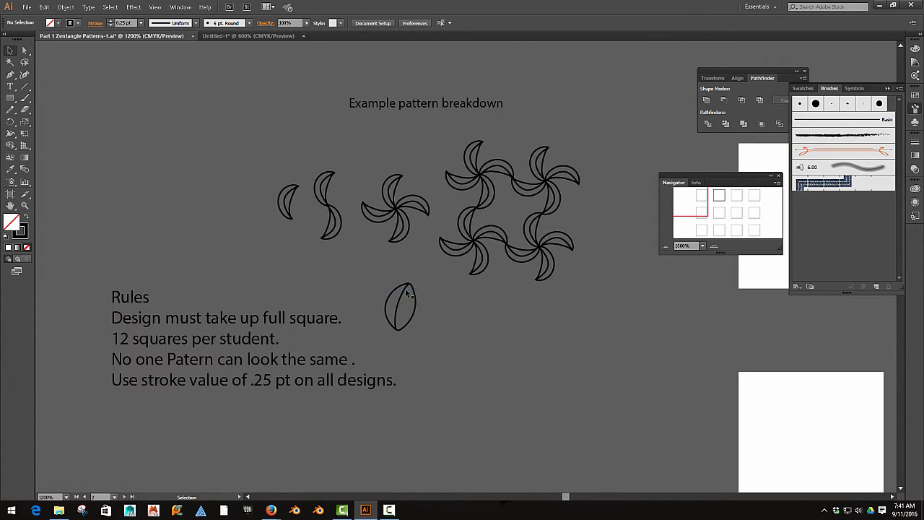
left_click(408, 287)
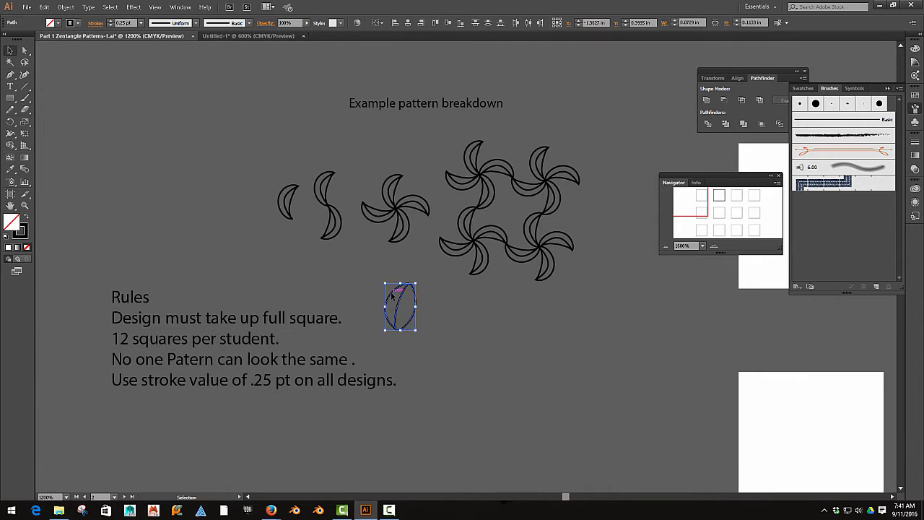
left_click_drag(269, 204, 166, 197)
left_click(206, 217)
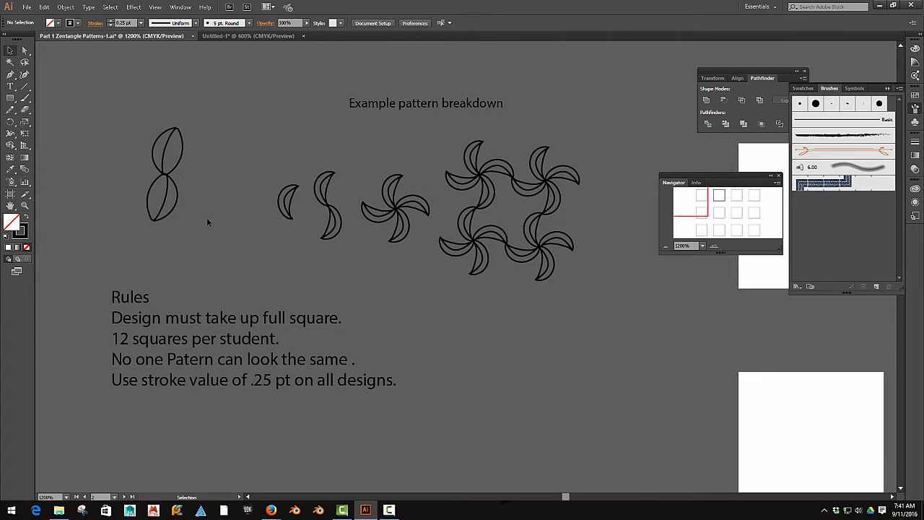
- Duplicate the two stacked leaves directly to their right so the two columns touch
left_click_drag(197, 228, 261, 259)
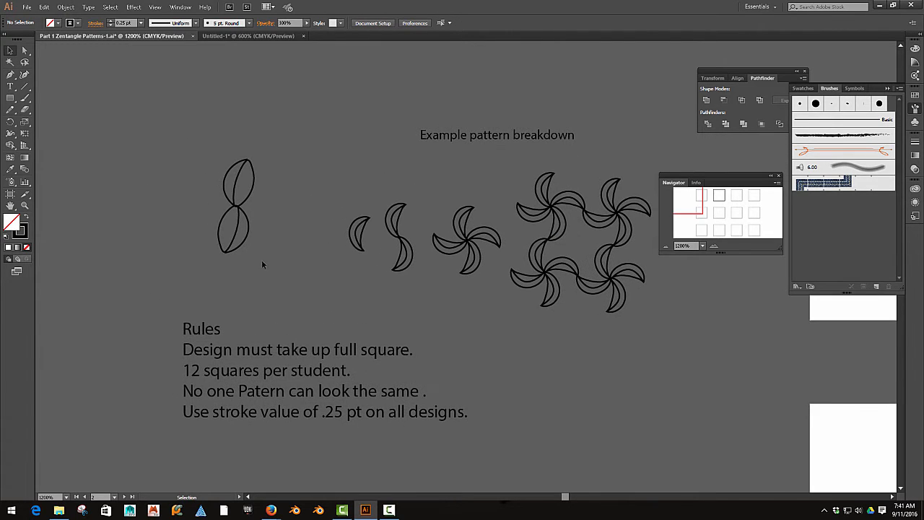
left_click_drag(279, 158, 193, 261)
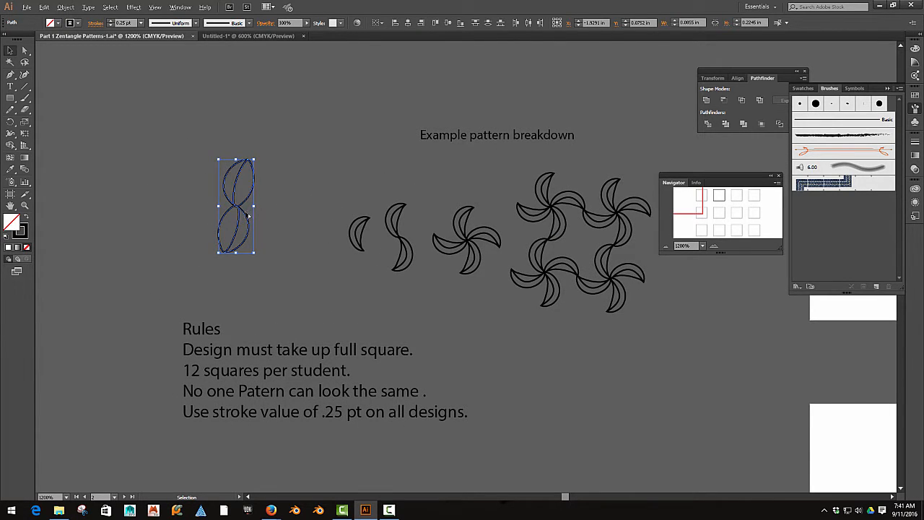
left_click_drag(248, 213, 277, 218)
left_click(284, 259)
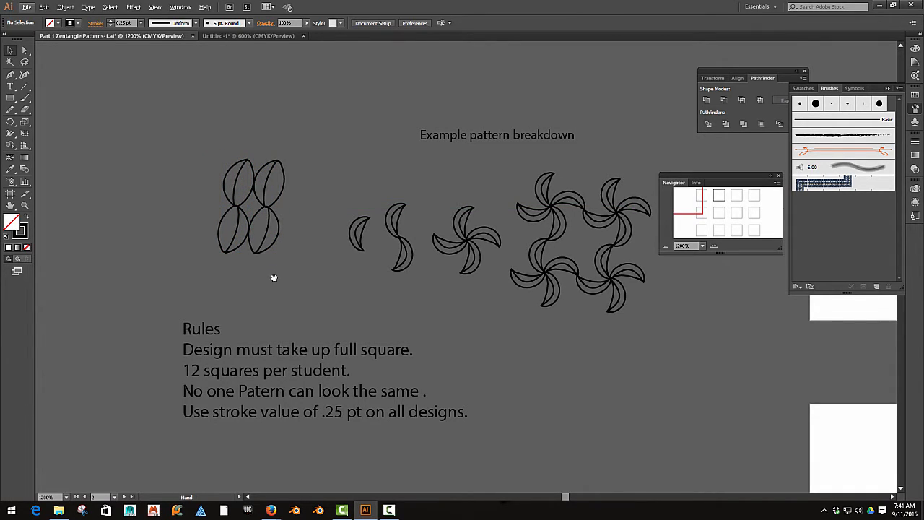
- Move the four-leaf pattern onto the first square in the second row of artboards
left_click_drag(274, 278, 196, 268)
left_click(186, 218)
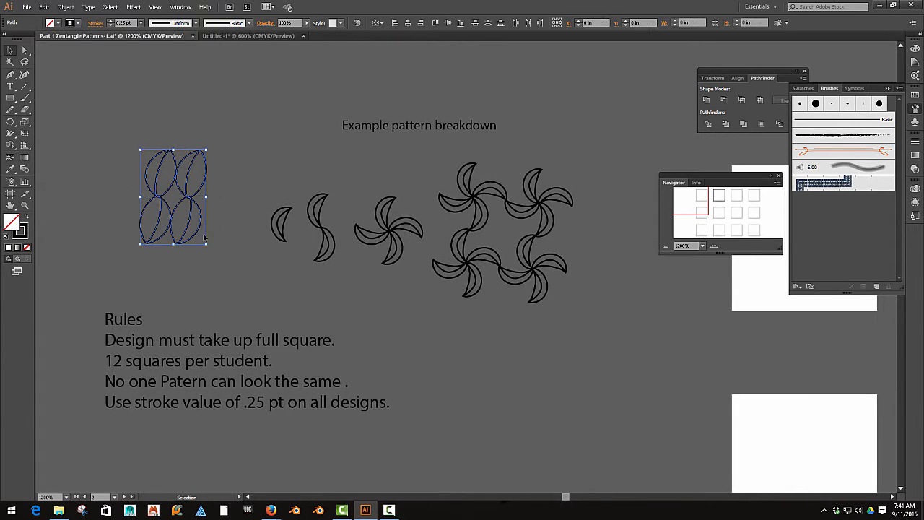
left_click_drag(190, 208, 518, 420)
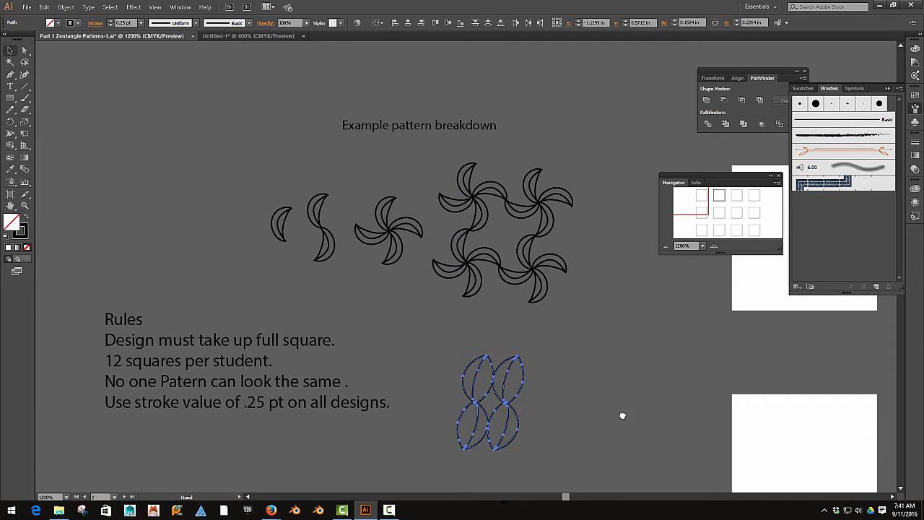
left_click_drag(621, 414, 439, 320)
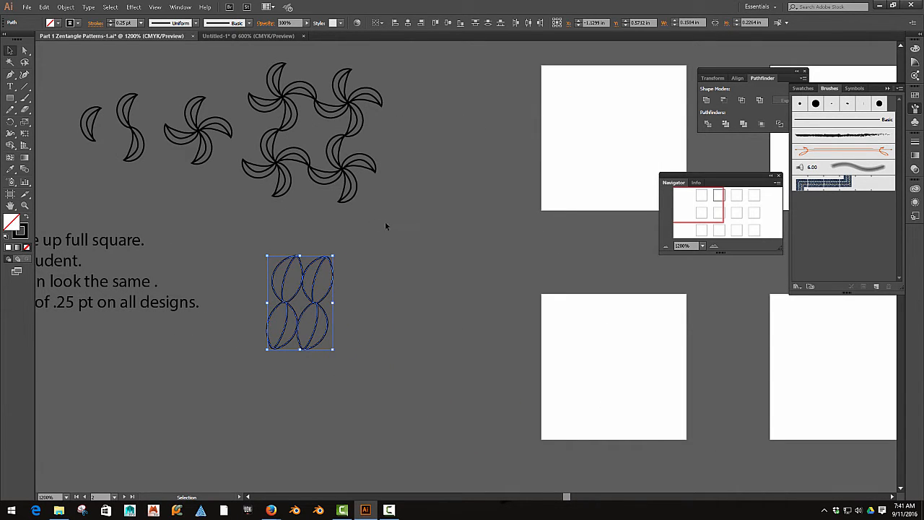
left_click_drag(399, 236, 250, 71)
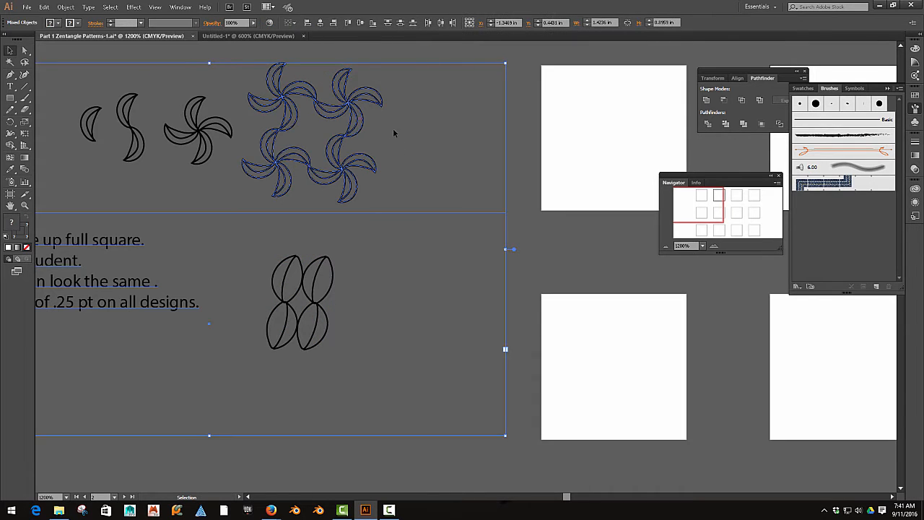
left_click(399, 175)
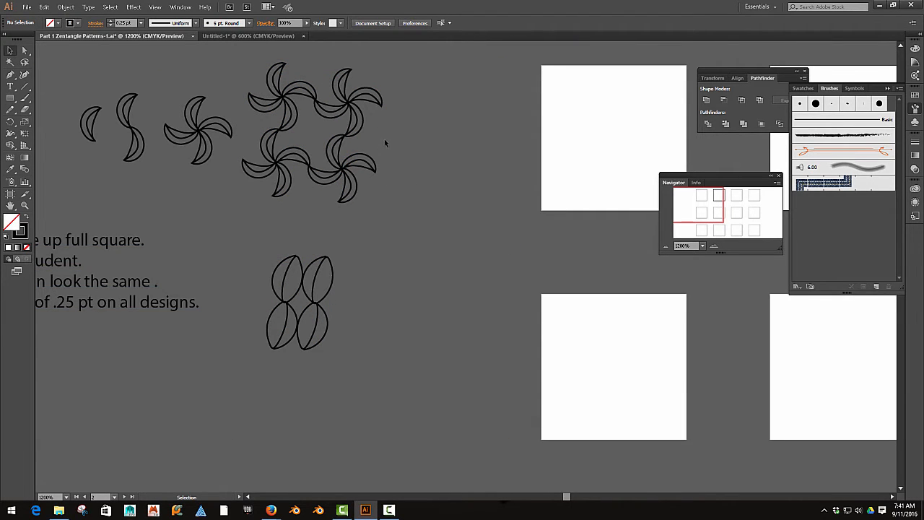
left_click_drag(384, 171, 390, 243)
left_click_drag(367, 316, 275, 428)
left_click_drag(299, 386, 604, 443)
left_click_drag(477, 435, 317, 310)
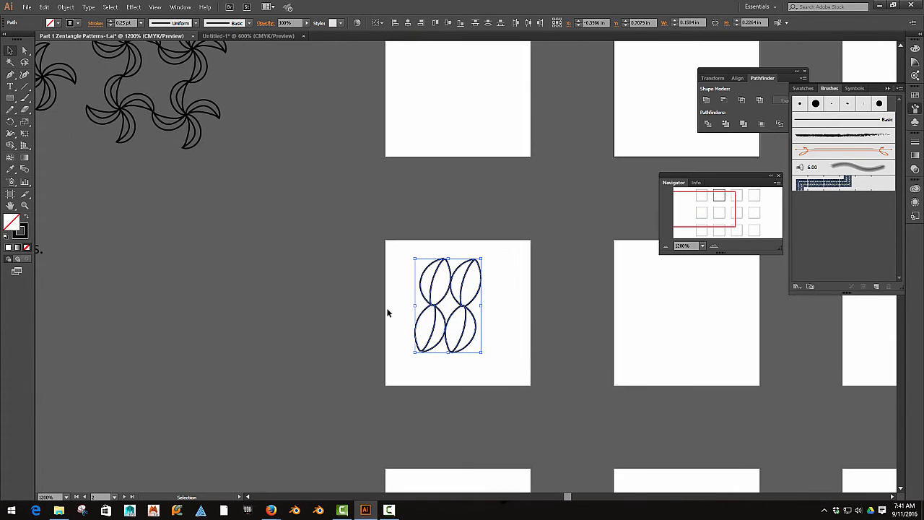
- Scale the four-leaf pattern proportionally to about 0.24 by 0.35 in, filling the square's height, and align it with the square's right edge
left_click_drag(422, 298, 461, 267)
left_click_drag(488, 338, 527, 385)
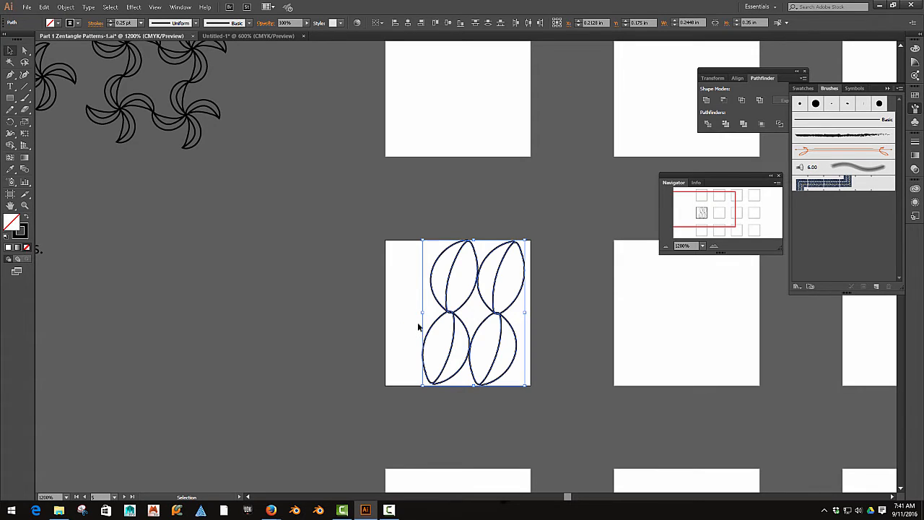
key("Right")
key("Right")
key("Left")
key("Left")
key("Right")
- Duplicate a leaf column into the gap at the square's left side and narrow the six-leaf pattern to fit the square's width
left_click_drag(404, 268, 417, 321)
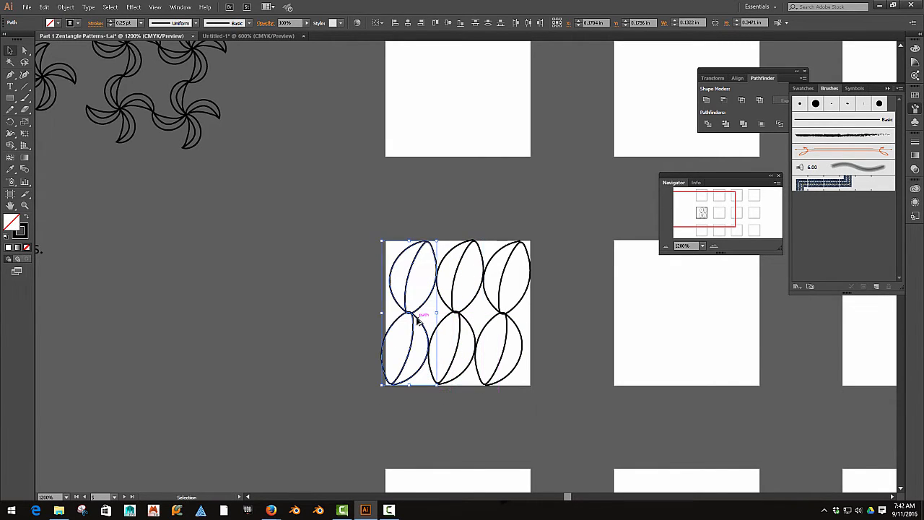
key("ctrl+a")
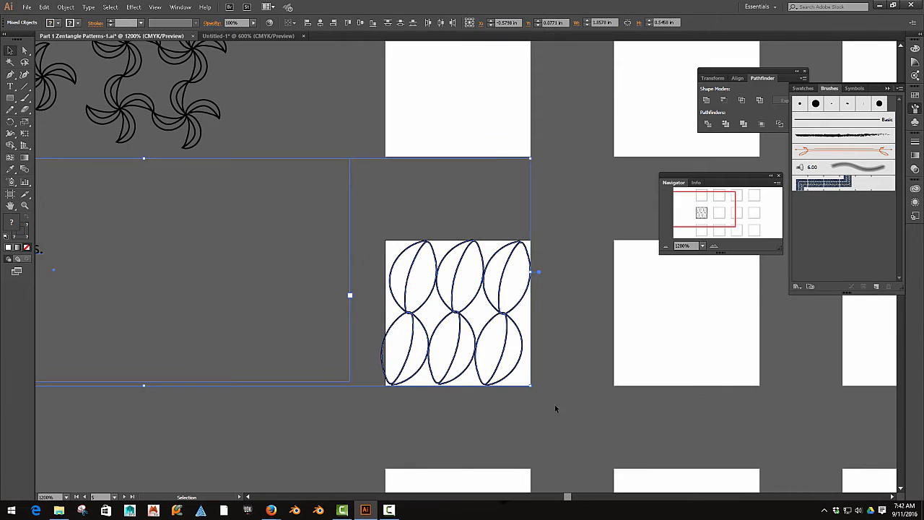
left_click(553, 404)
left_click(383, 312)
left_click_drag(383, 311, 387, 311)
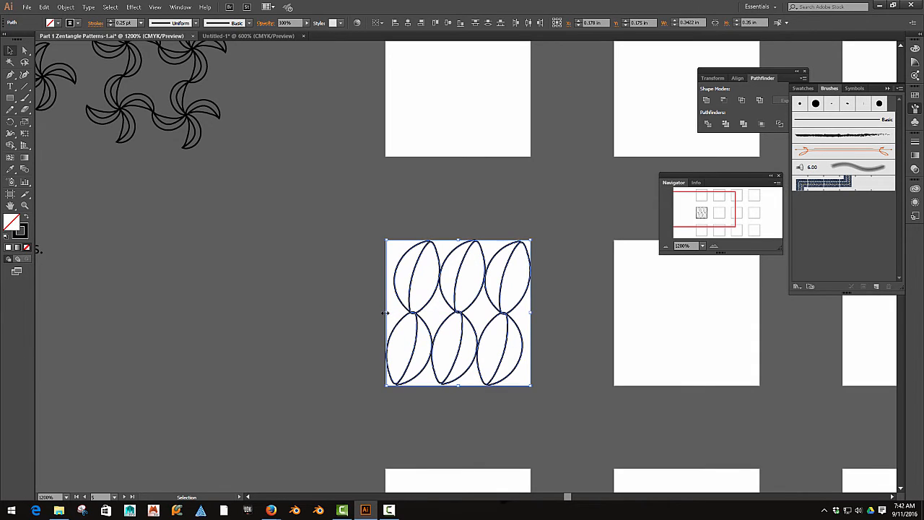
left_click(353, 334)
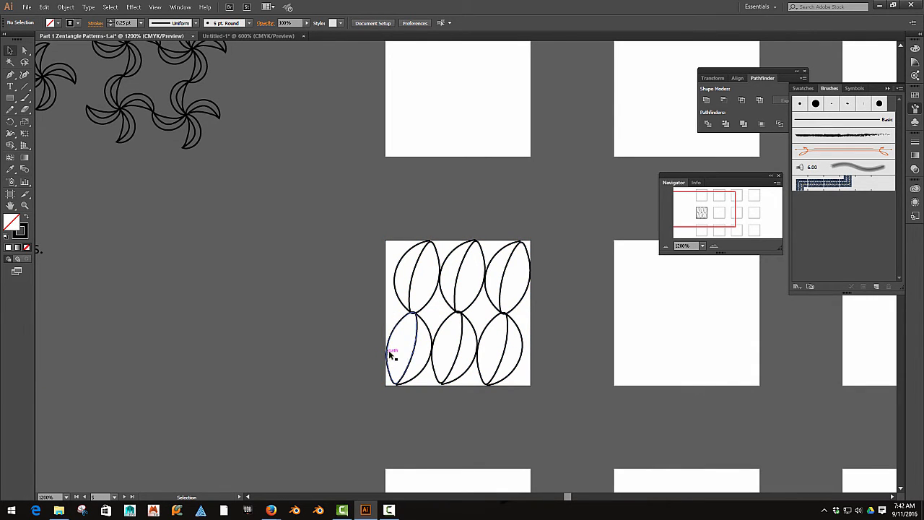
- Check how the outer leaf curves of the finished pattern fit against the square's right edge
left_click(530, 290)
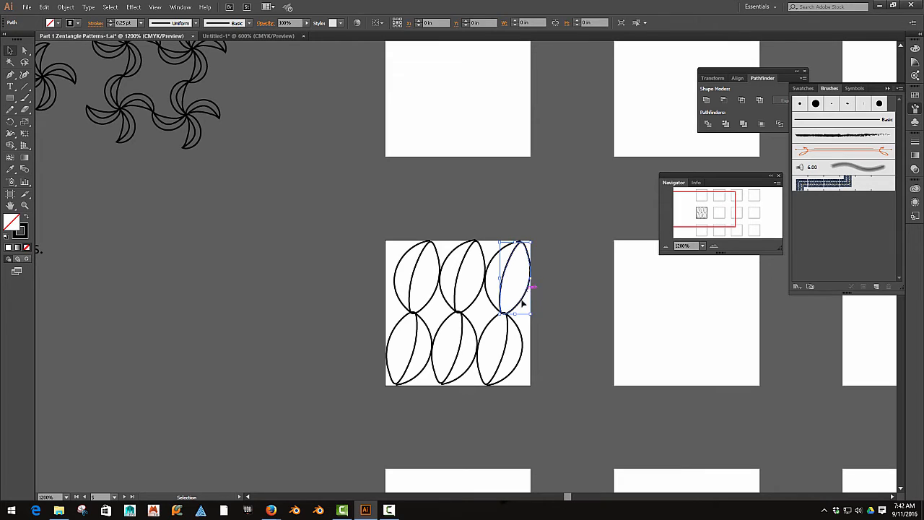
left_click(547, 330)
left_click(522, 342)
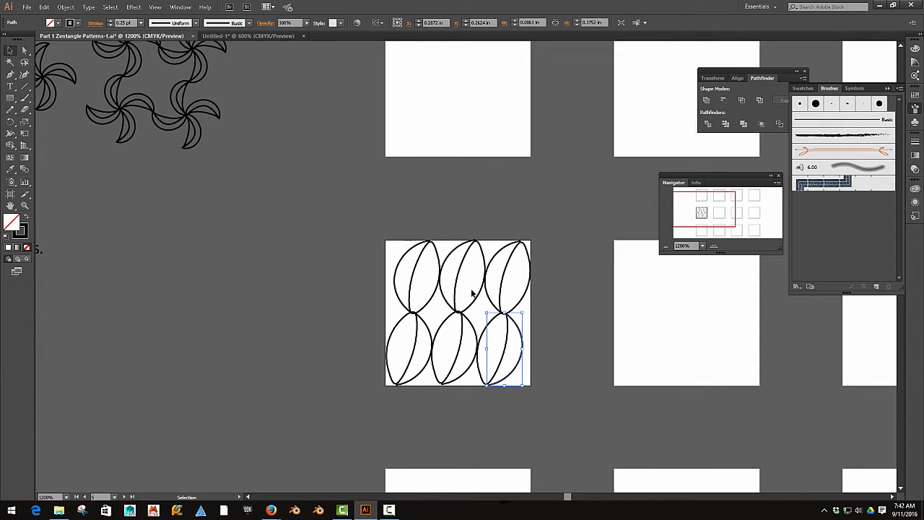
scroll(470, 296, "up", 3)
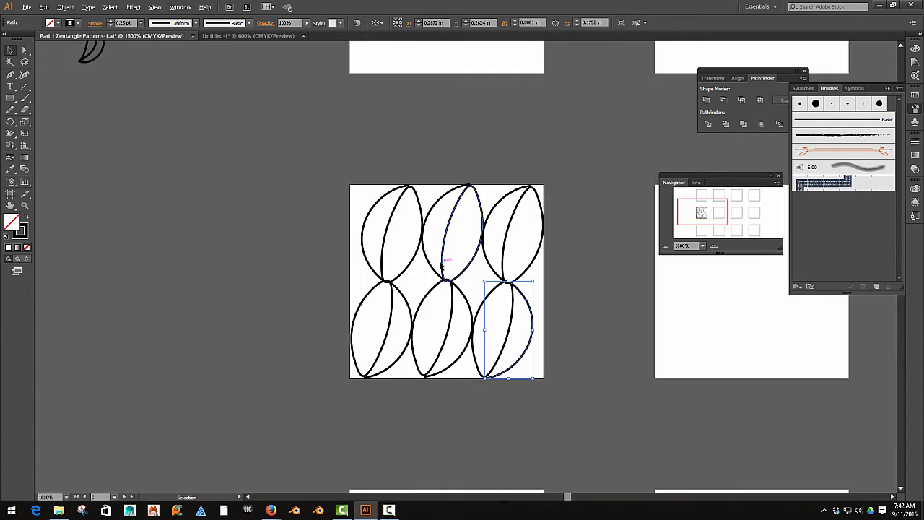
scroll(441, 264, "down", 3)
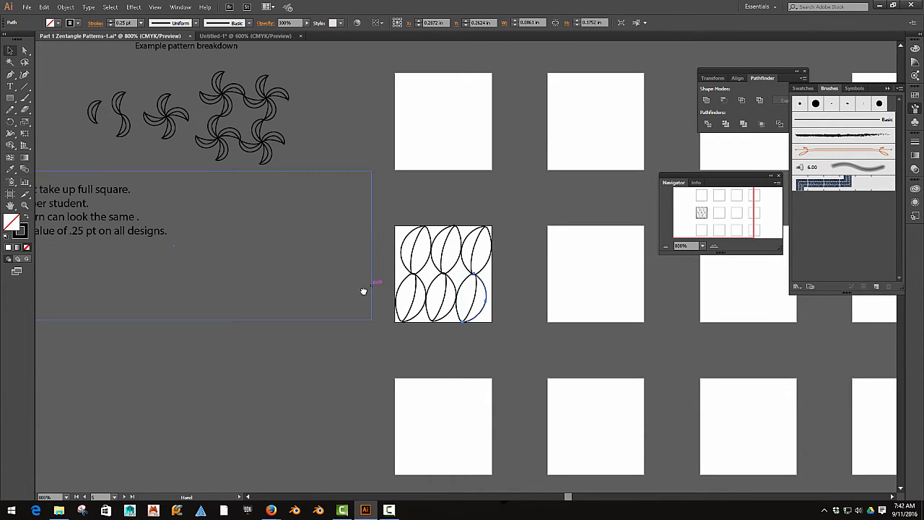
- Move the four-pinwheel example pattern onto the first square in the top row of artboards
left_click_drag(363, 289, 368, 309)
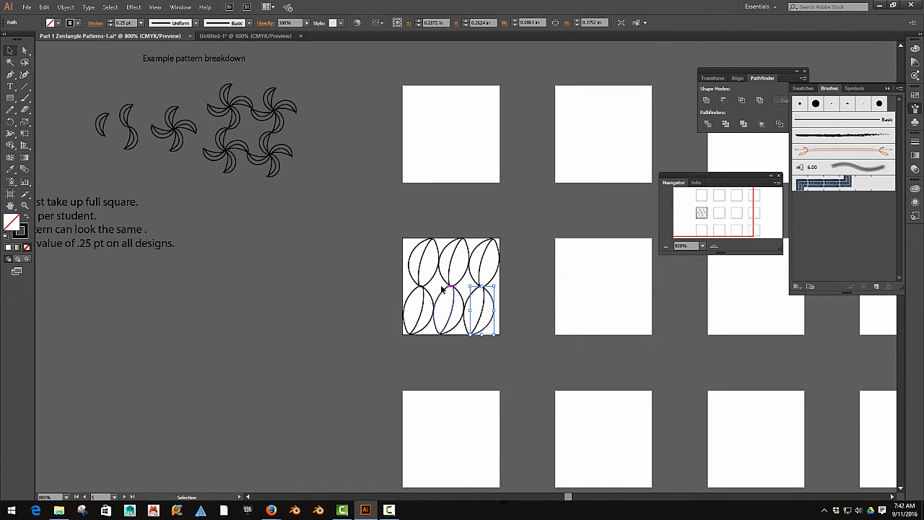
left_click_drag(329, 291, 404, 291)
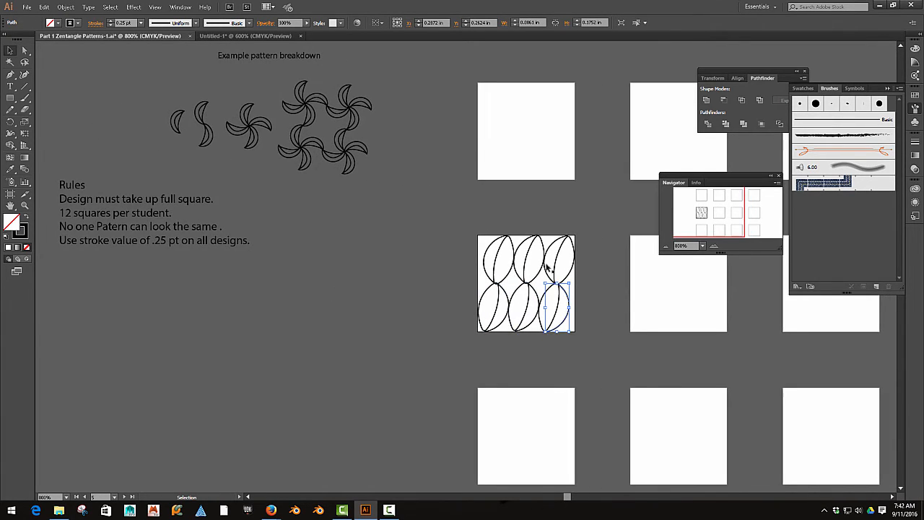
left_click(599, 228)
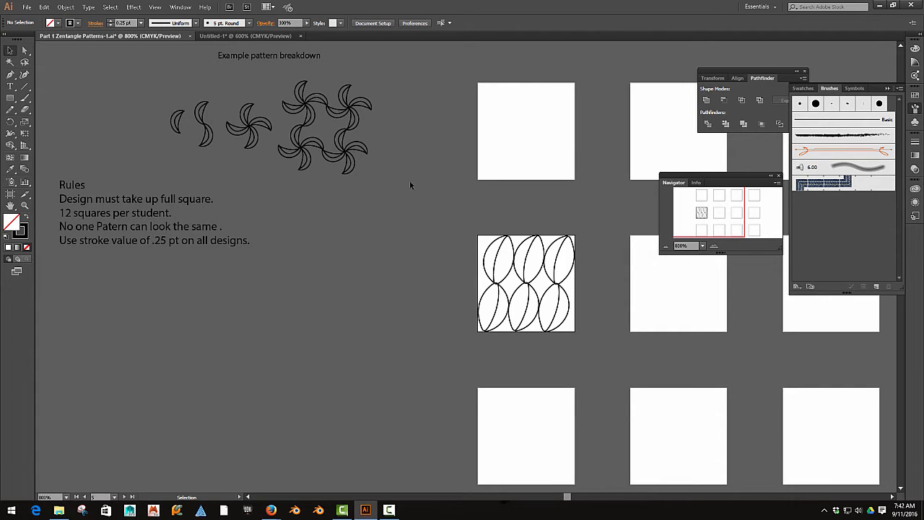
left_click_drag(383, 104, 292, 153)
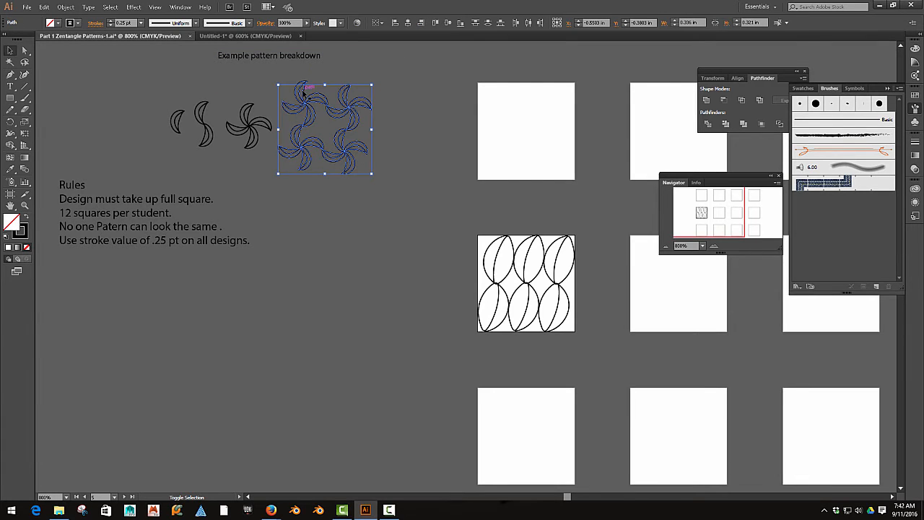
left_click_drag(307, 97, 508, 98)
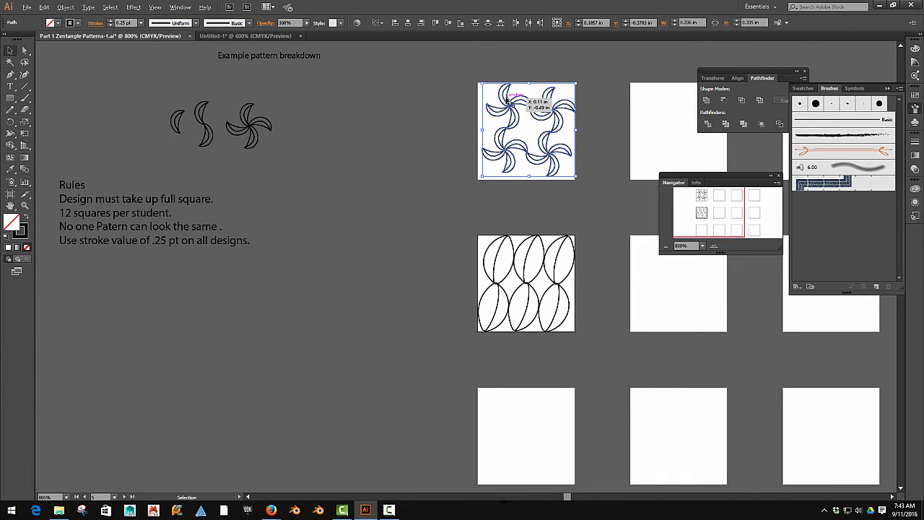
- Resize the four-pinwheel pattern to about 0.35 by 0.35 in so that it reaches all four edges of its square
scroll(509, 101, "up", 2)
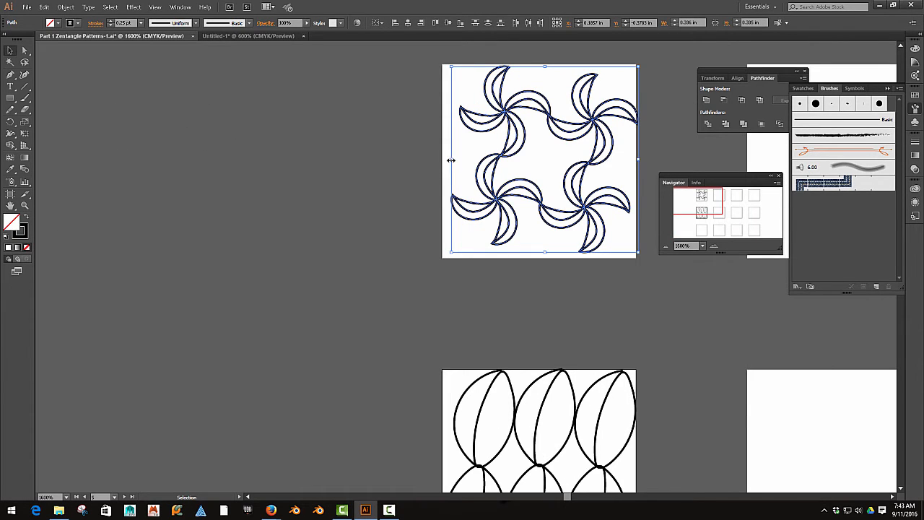
left_click_drag(450, 160, 442, 160)
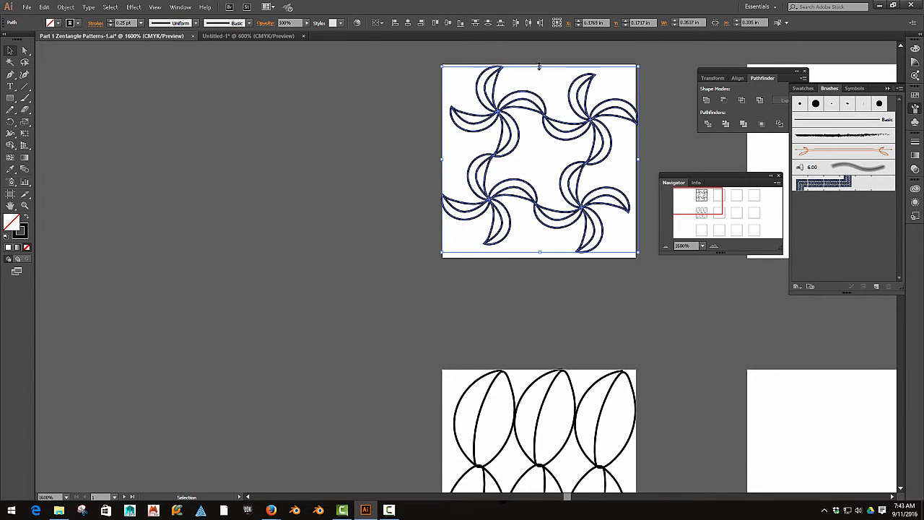
left_click_drag(539, 66, 541, 65)
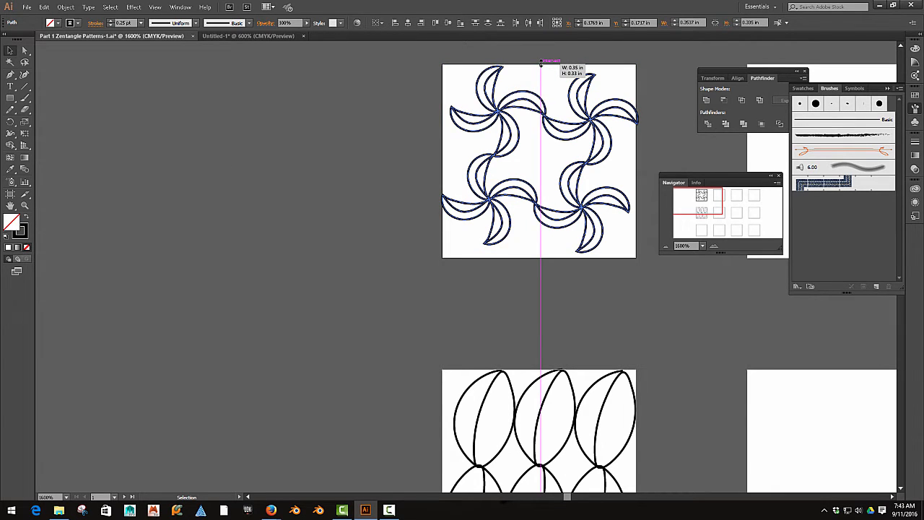
left_click_drag(541, 64, 541, 63)
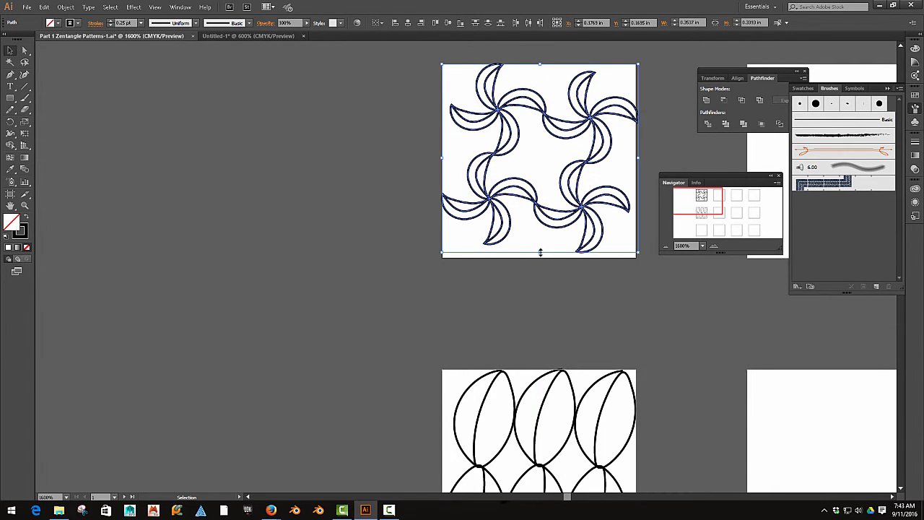
left_click_drag(541, 255, 539, 259)
left_click(564, 278)
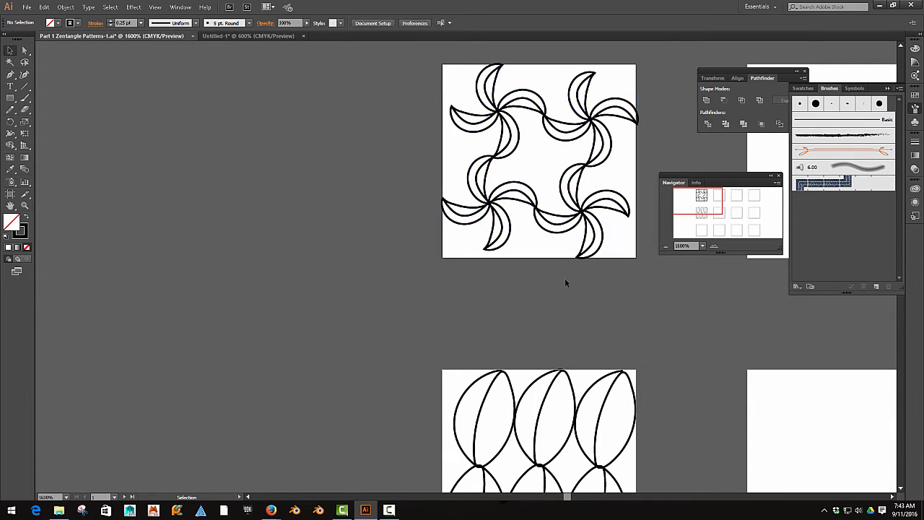
left_click_drag(442, 70, 634, 162)
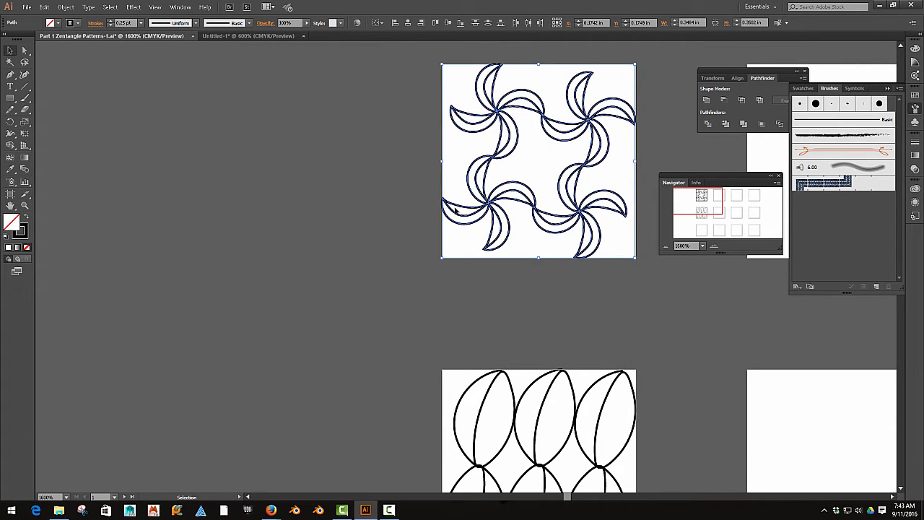
left_click_drag(443, 160, 441, 158)
left_click(398, 216)
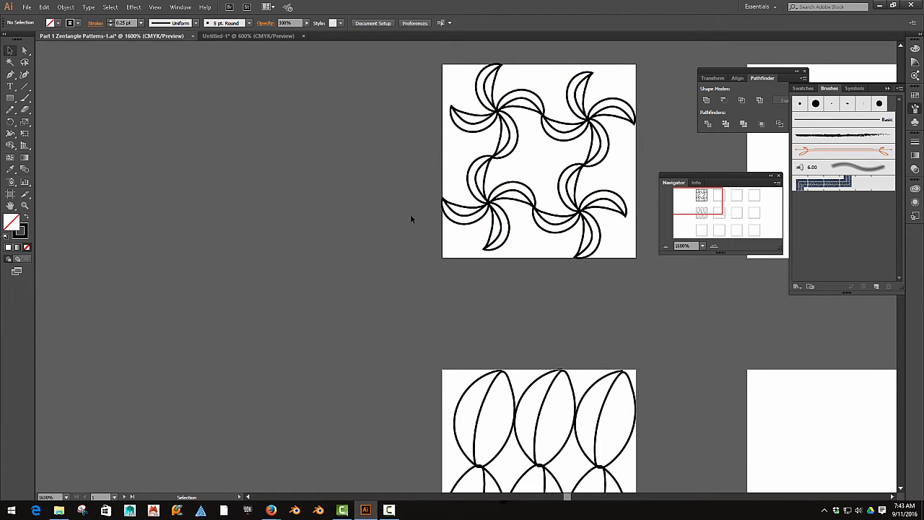
- Start saving the document under a new name, with the Desktop as the destination folder
scroll(411, 215, "down", 4)
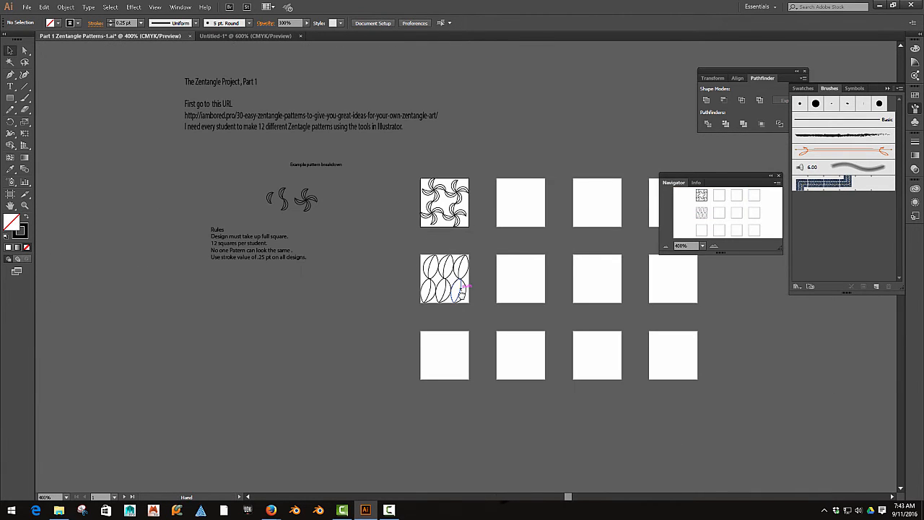
left_click_drag(461, 292, 370, 301)
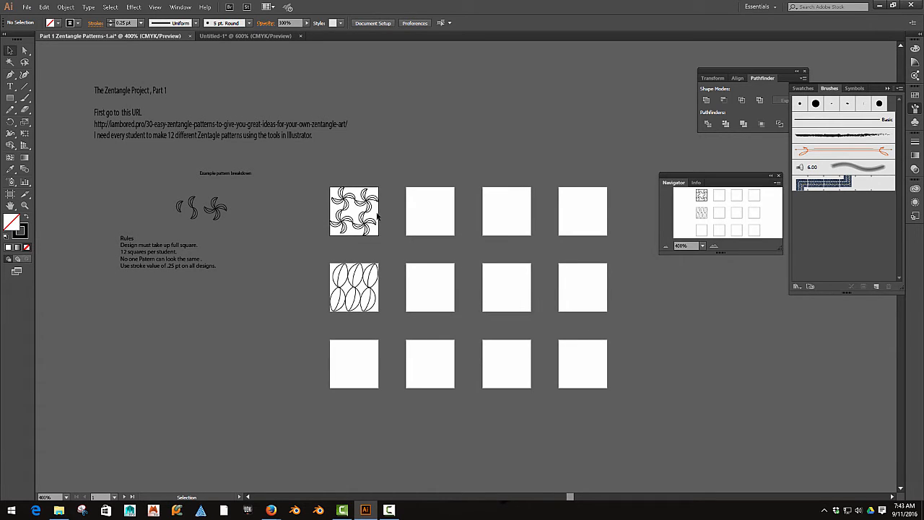
left_click(27, 8)
left_click(73, 93)
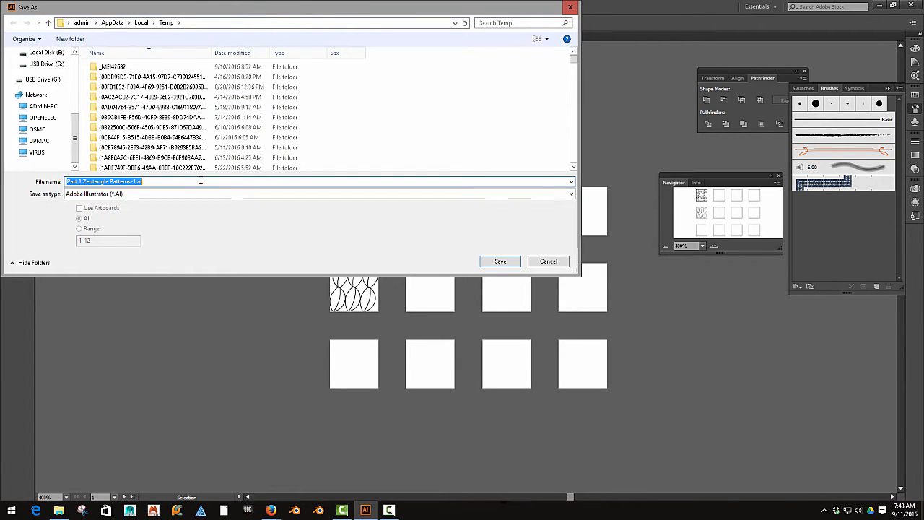
scroll(52, 84, "up", 5)
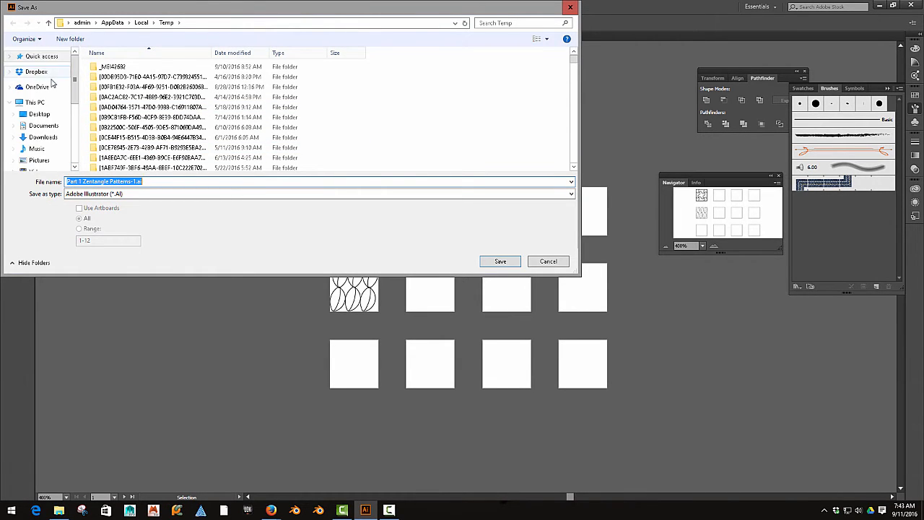
left_click(40, 114)
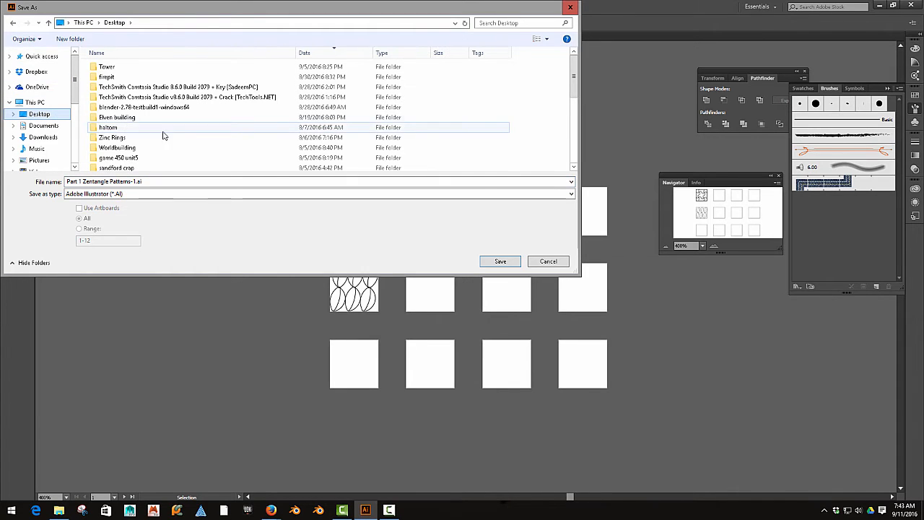
- Name the file with the student's full name followed by _paterns.ai and save it in Adobe Illustrator format with the default options
left_click(152, 181)
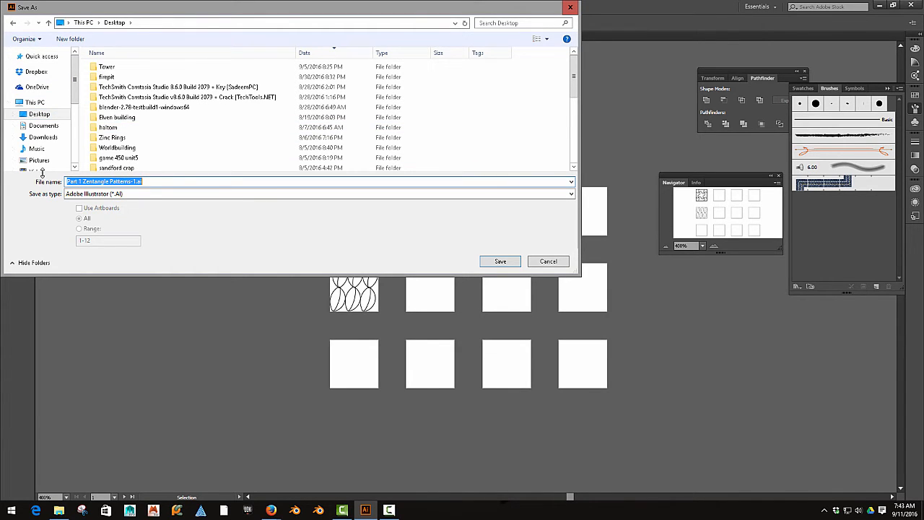
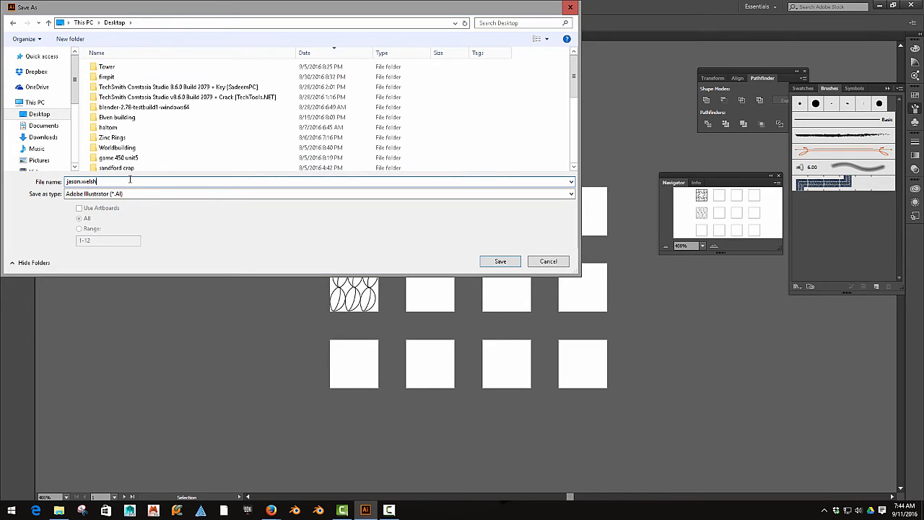
type(".ai")
left_click(497, 262)
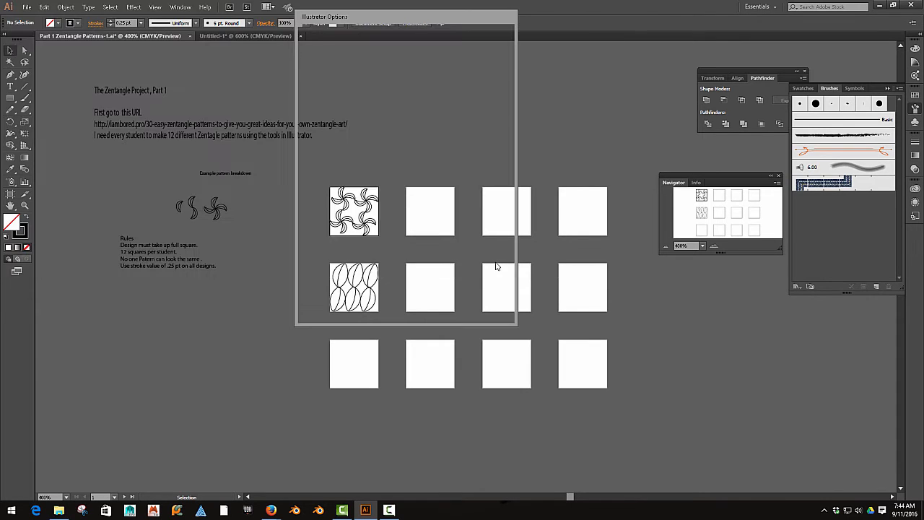
left_click(440, 302)
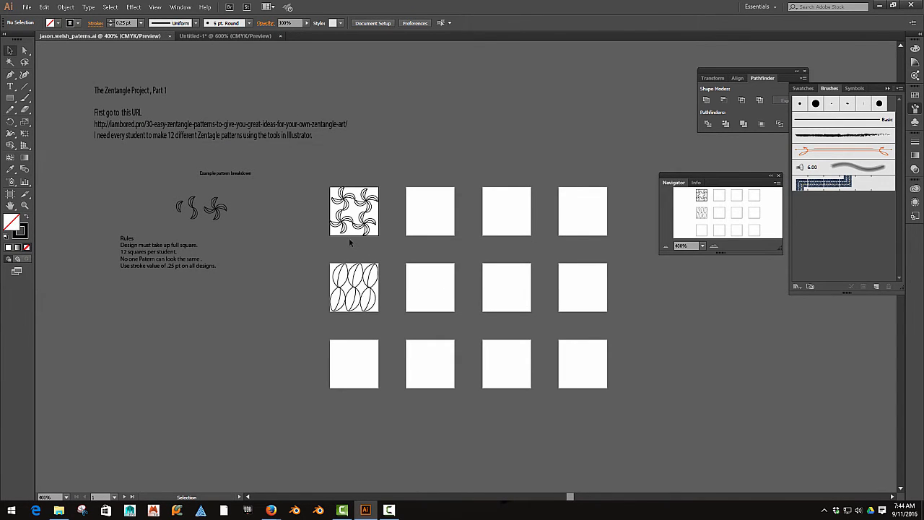
- Select the whole six-leaf pattern in the second row's first square and make it into a new pattern swatch
key("space")
left_click_drag(409, 252, 433, 237)
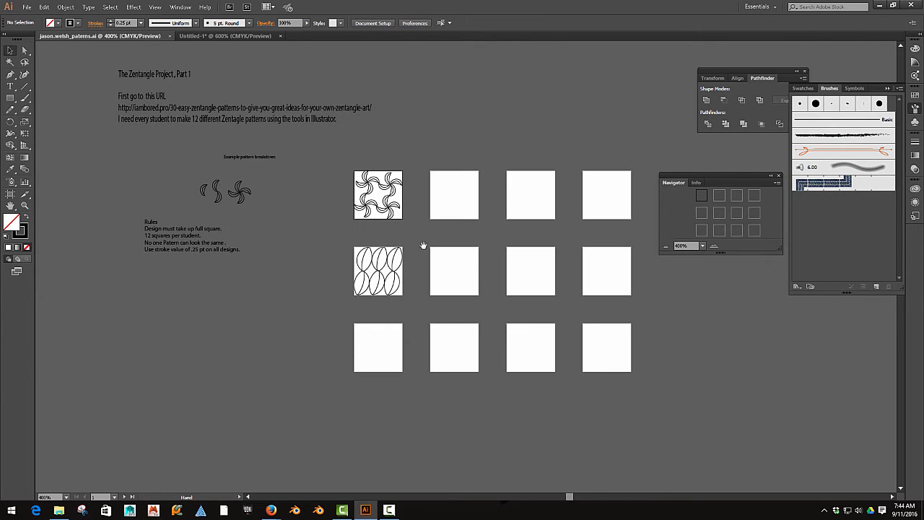
scroll(403, 252, "up", 5)
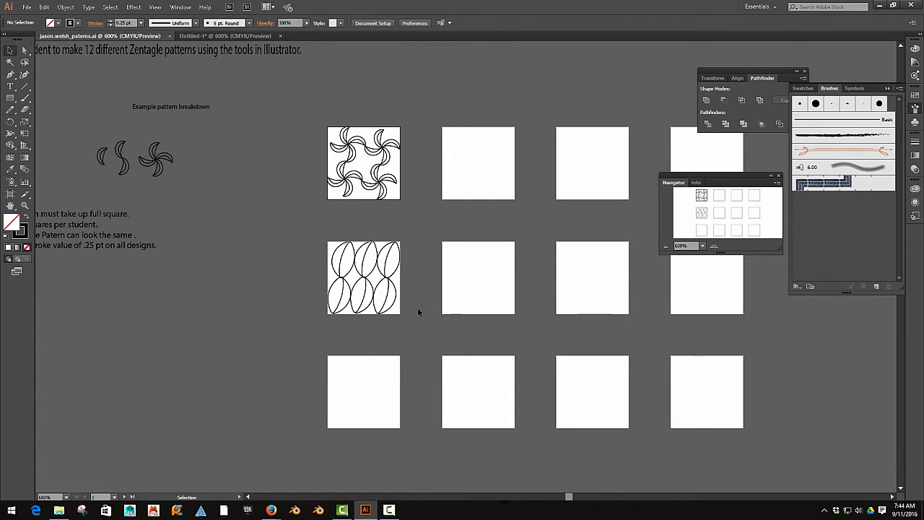
left_click_drag(419, 310, 316, 255)
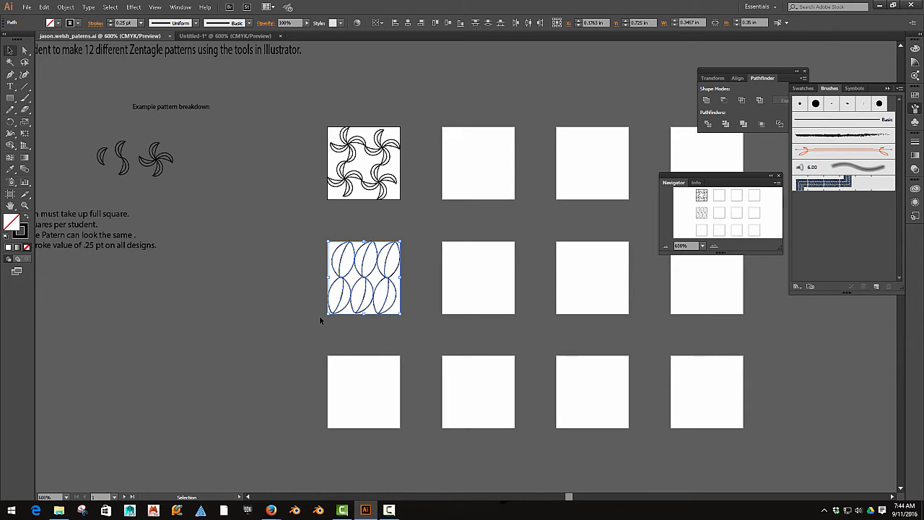
left_click(66, 7)
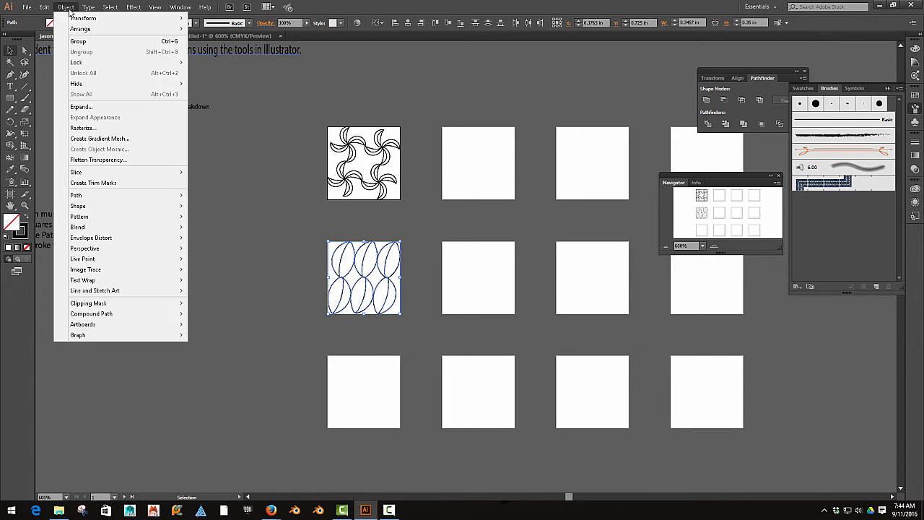
mouse_move(132, 208)
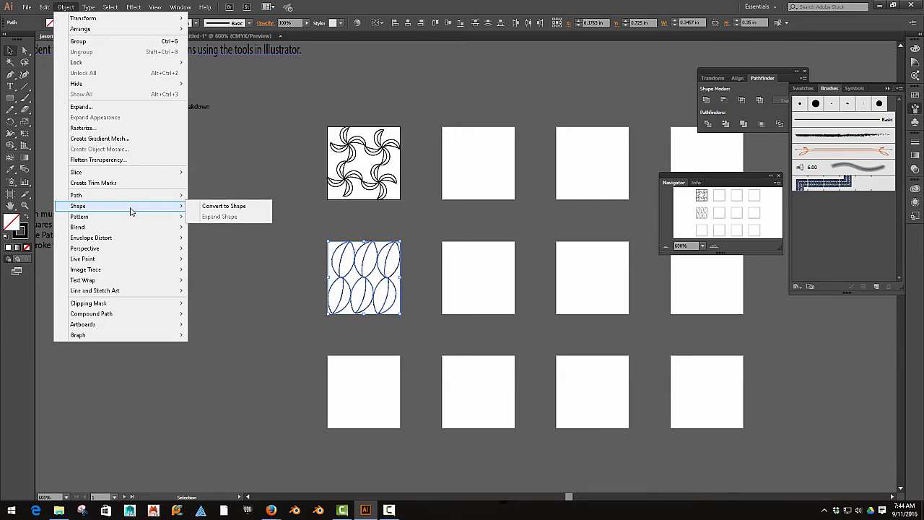
left_click(213, 220)
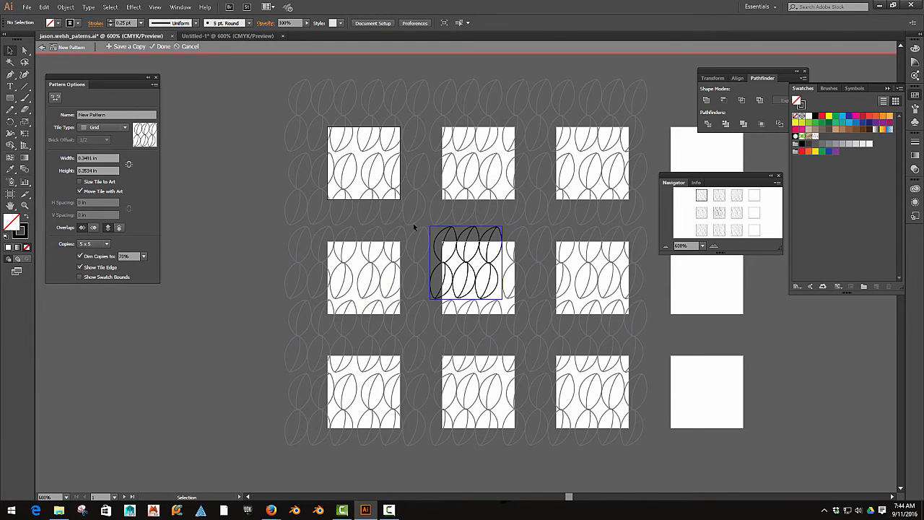
- Shrink the pattern tile to about 0.328 by 0.319 in with the Pattern Tile Tool, closing the gaps between the leaf repeats
scroll(421, 227, "up", 3)
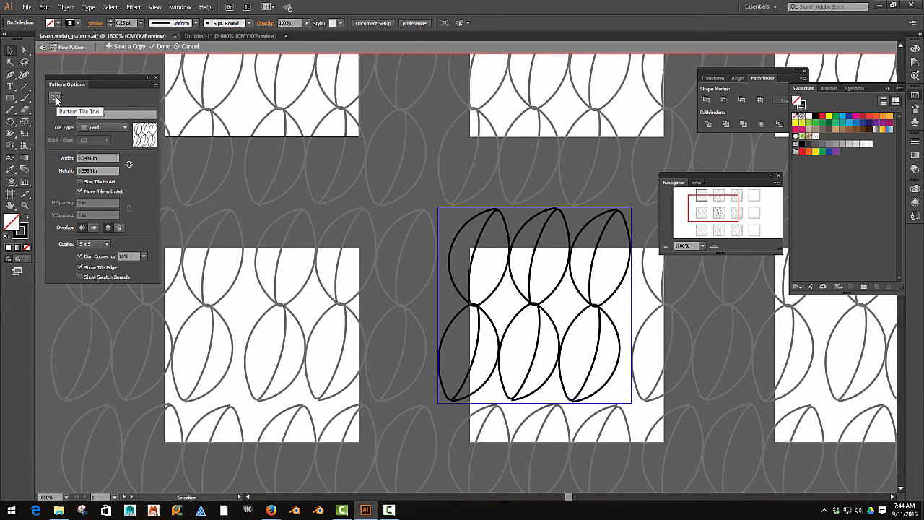
left_click(55, 98)
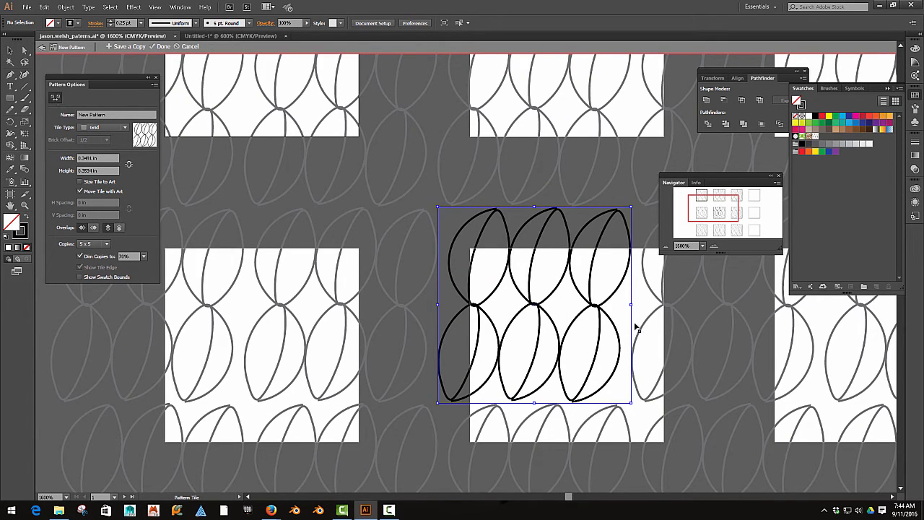
left_click_drag(630, 304, 621, 305)
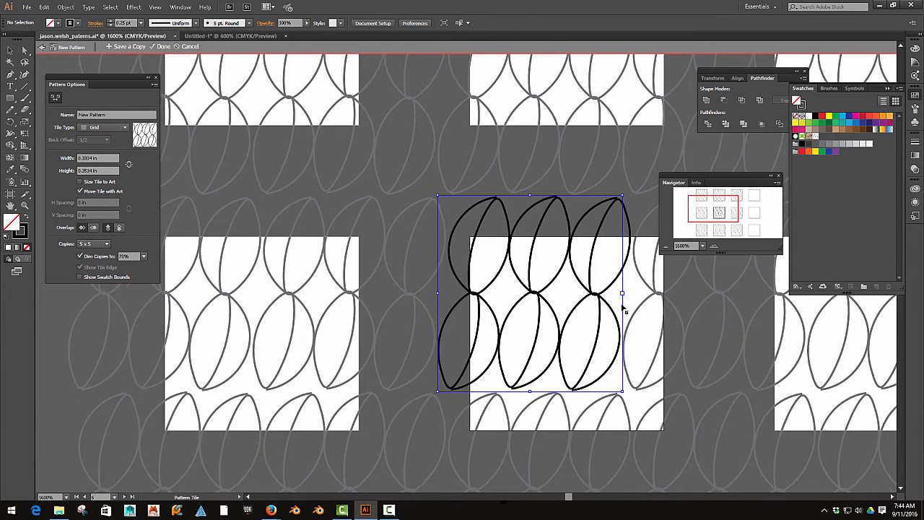
left_click_drag(439, 295, 441, 296)
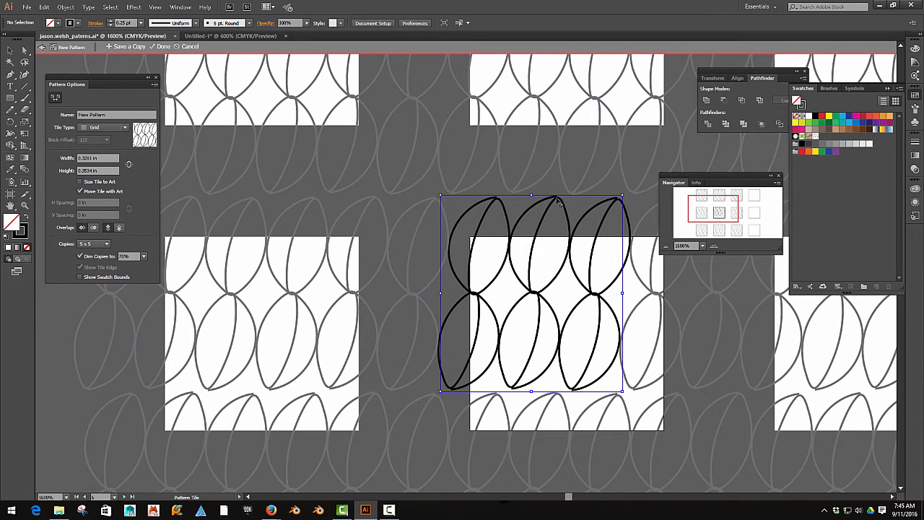
left_click_drag(532, 196, 534, 218)
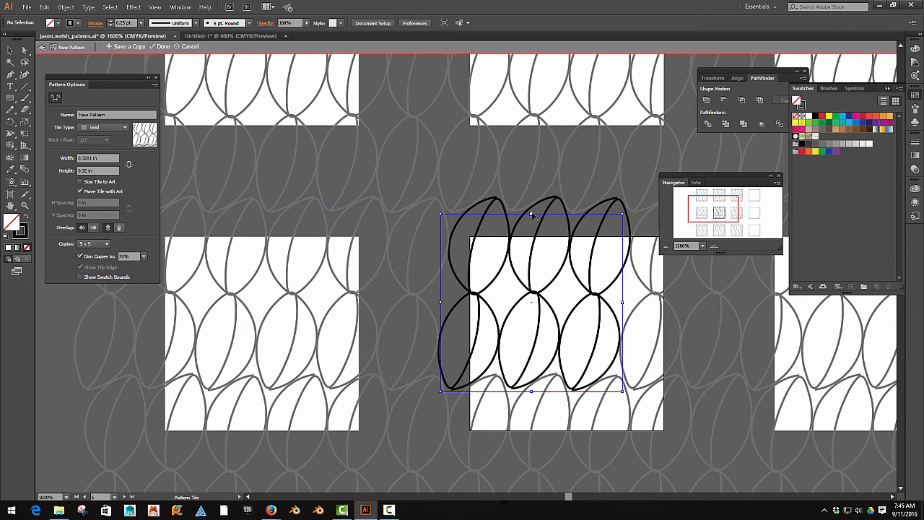
left_click_drag(532, 215, 534, 210)
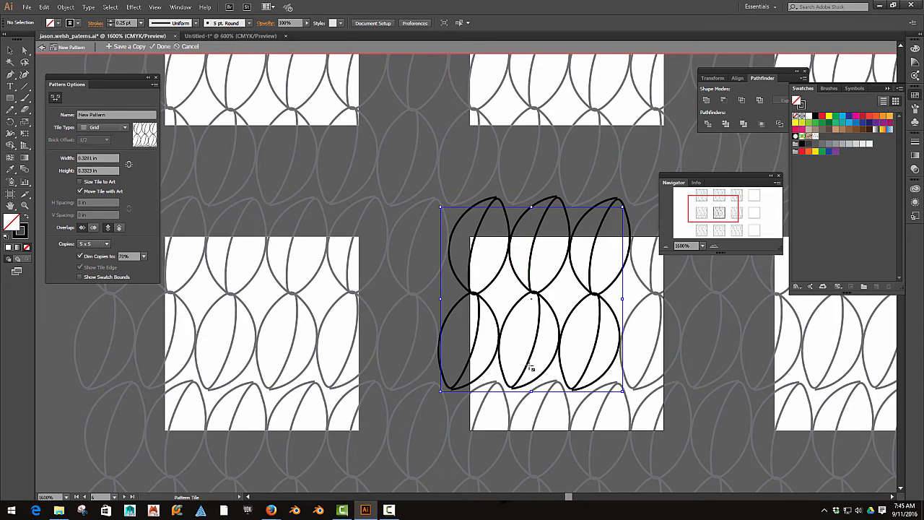
left_click_drag(532, 392, 533, 385)
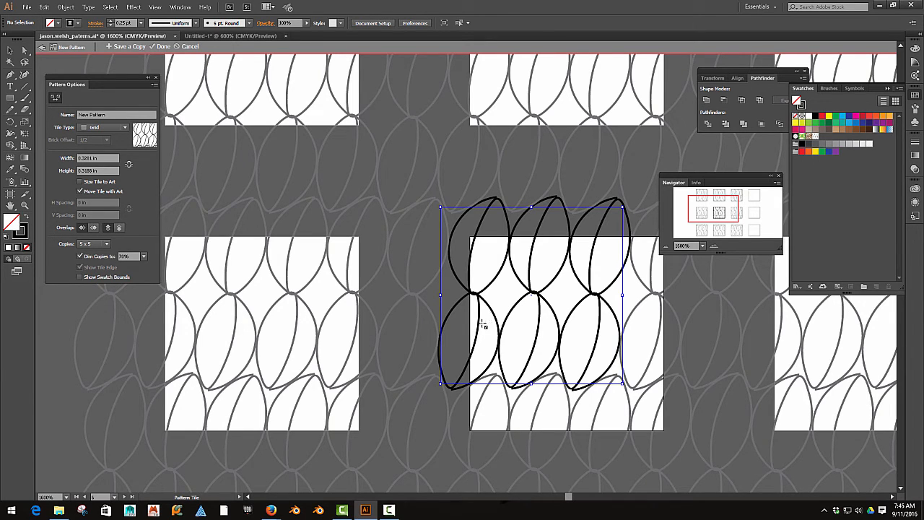
- Set the pattern preview to 9 x 9 copies and name the pattern seeds
left_click(105, 244)
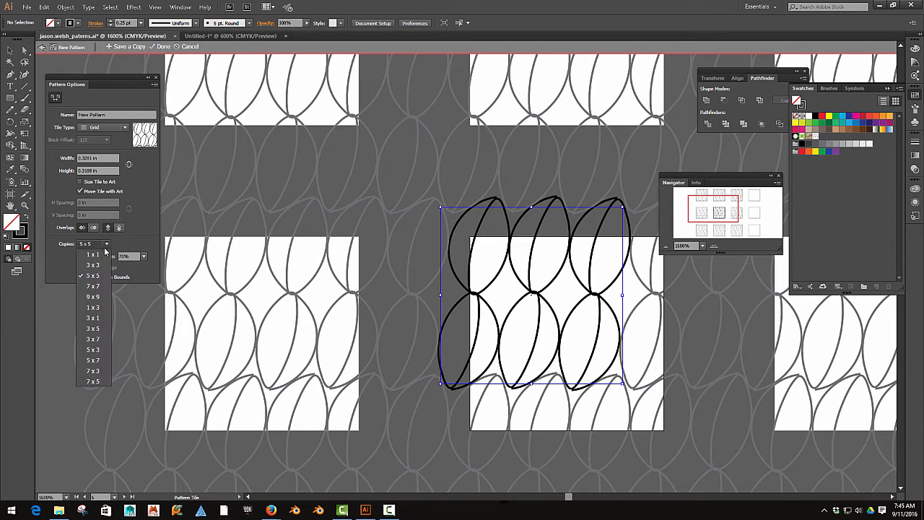
left_click(102, 297)
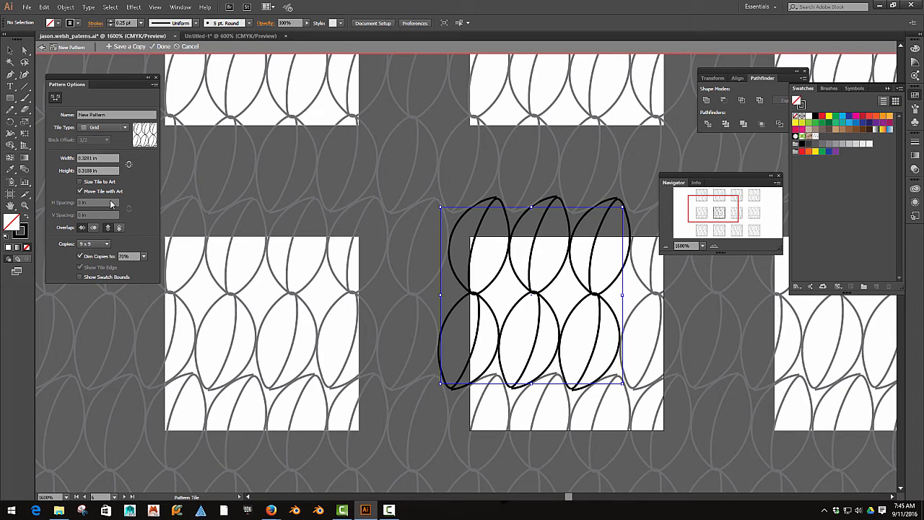
left_click_drag(110, 116, 63, 120)
type("le")
key("Return")
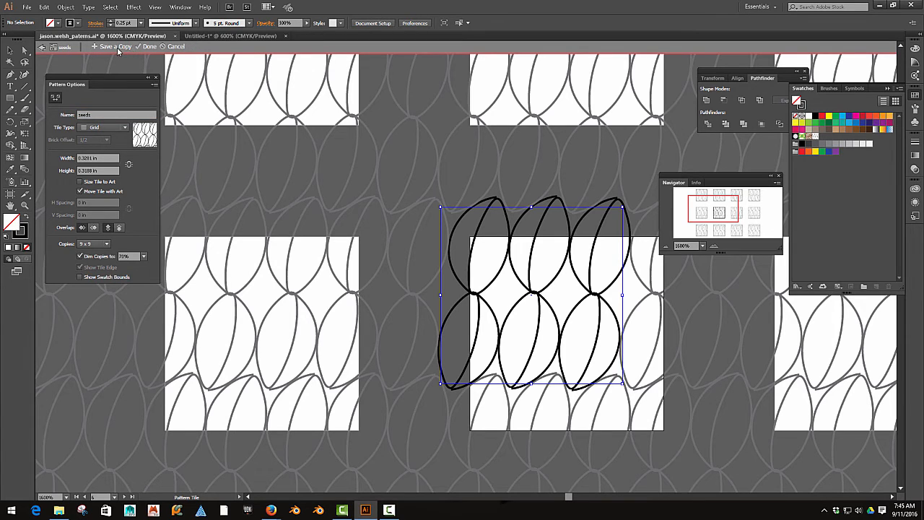
- Try to save a copy of the pattern under the name seeds
left_click(109, 47)
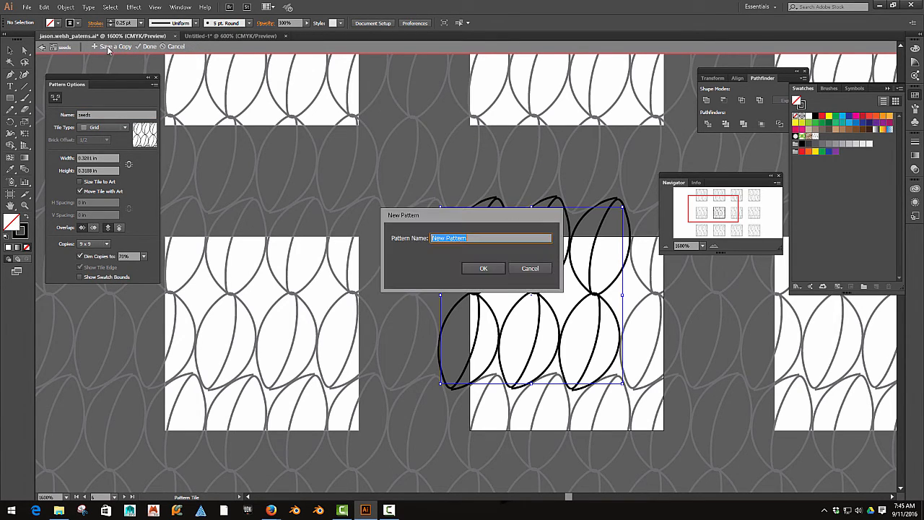
type("seeds")
left_click(495, 268)
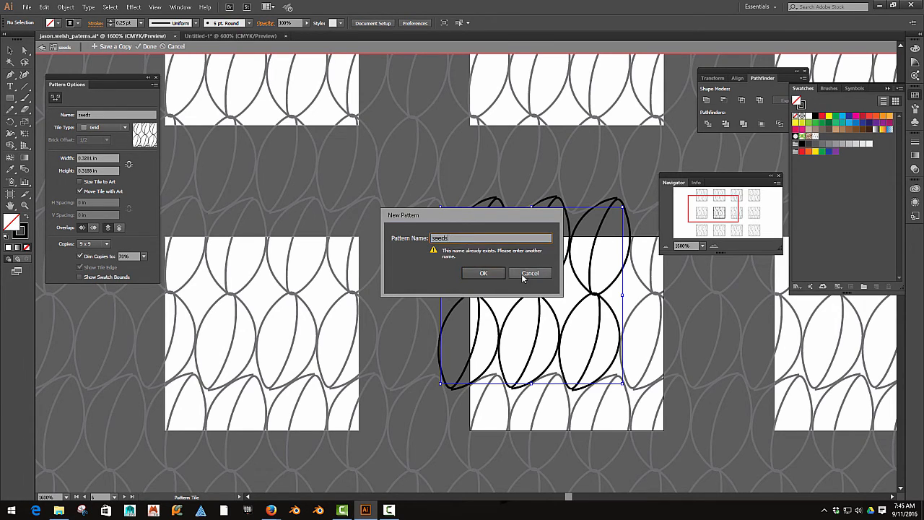
left_click(524, 278)
- Rename the pattern seeds2, then cancel pattern editing
left_click(111, 114)
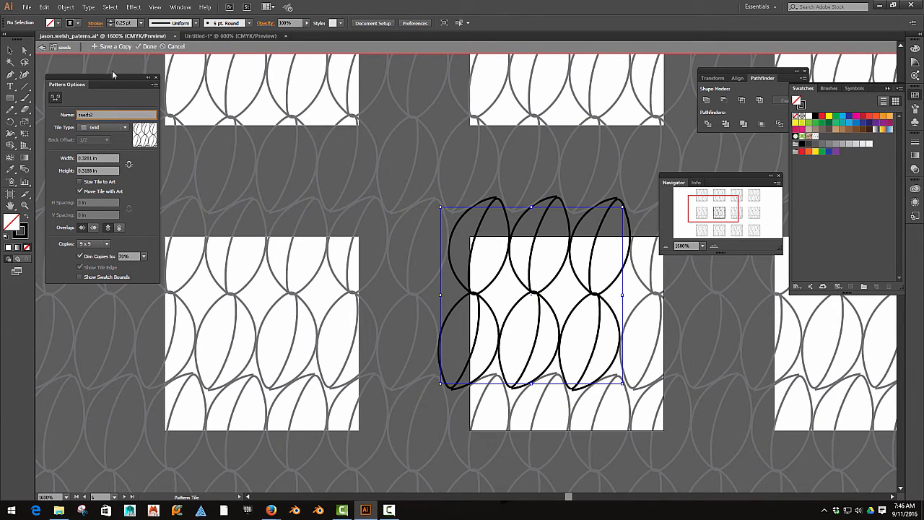
left_click(108, 48)
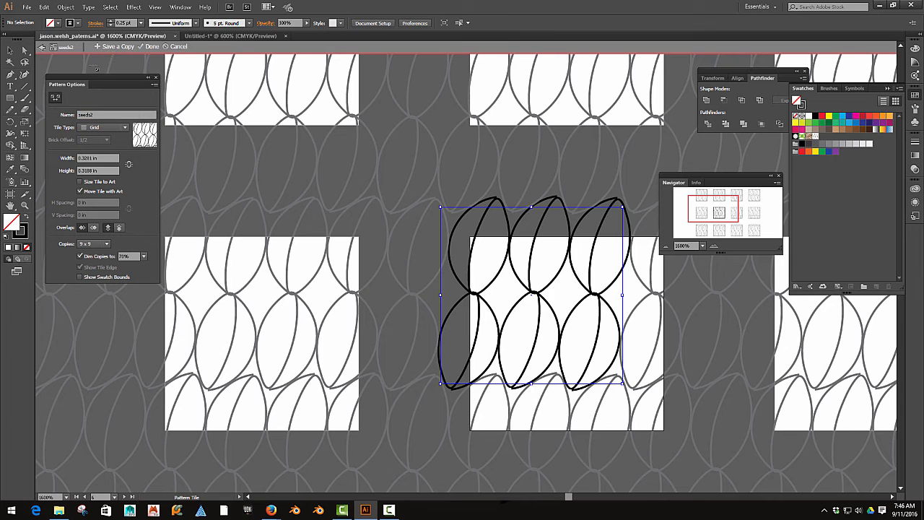
left_click(177, 47)
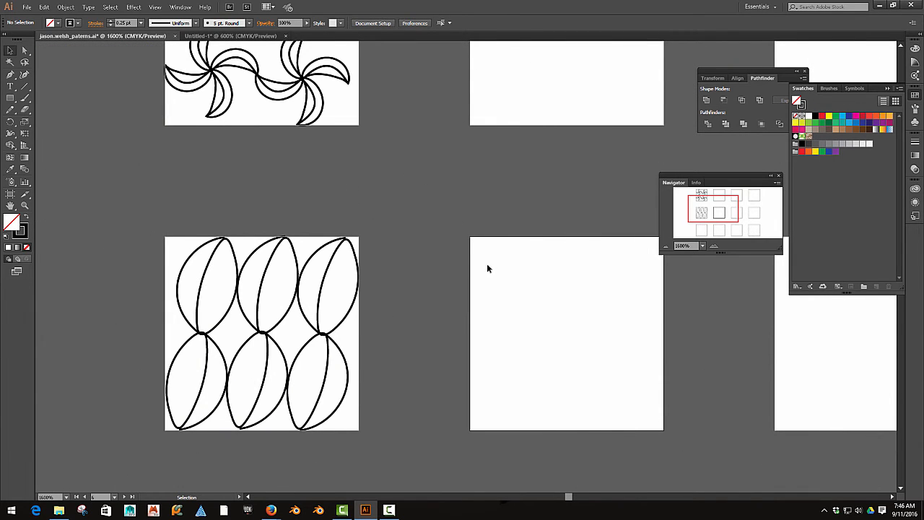
- Look for the leaf pattern among the fill swatches and pick the brown ornamental swatch
left_click(60, 24)
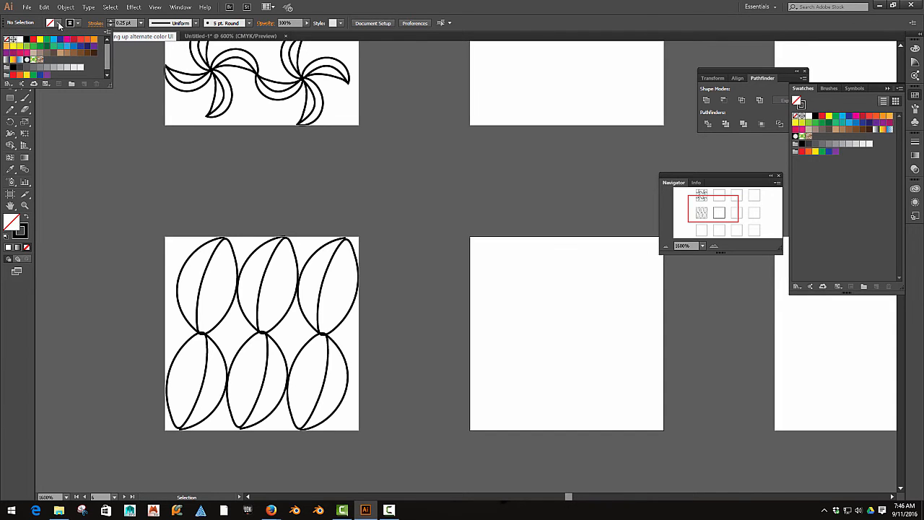
left_click(39, 61)
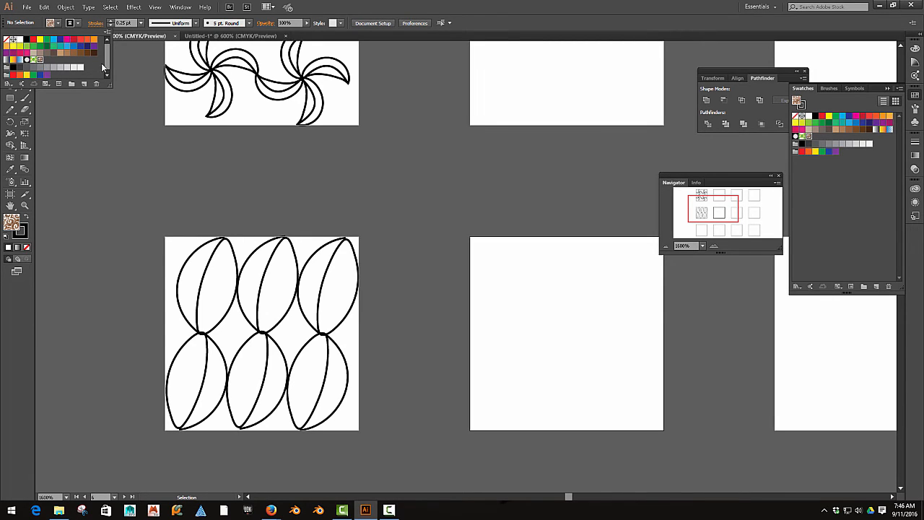
mouse_move(106, 64)
left_mouse_down()
mouse_move(107, 76)
mouse_move(107, 50)
mouse_move(108, 78)
mouse_move(110, 57)
left_mouse_up()
left_click(141, 186)
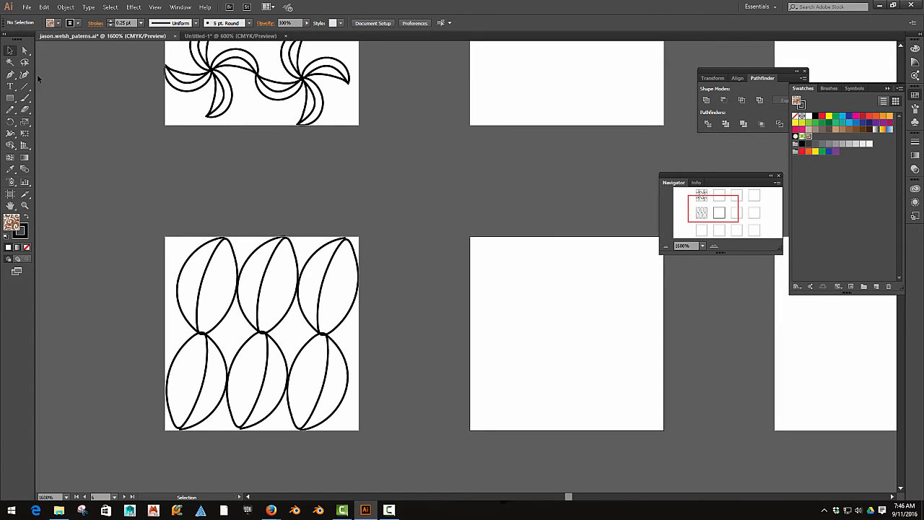
- Select all six leaves in the second row's first square and make them into a new pattern again
left_click_drag(162, 232, 347, 412)
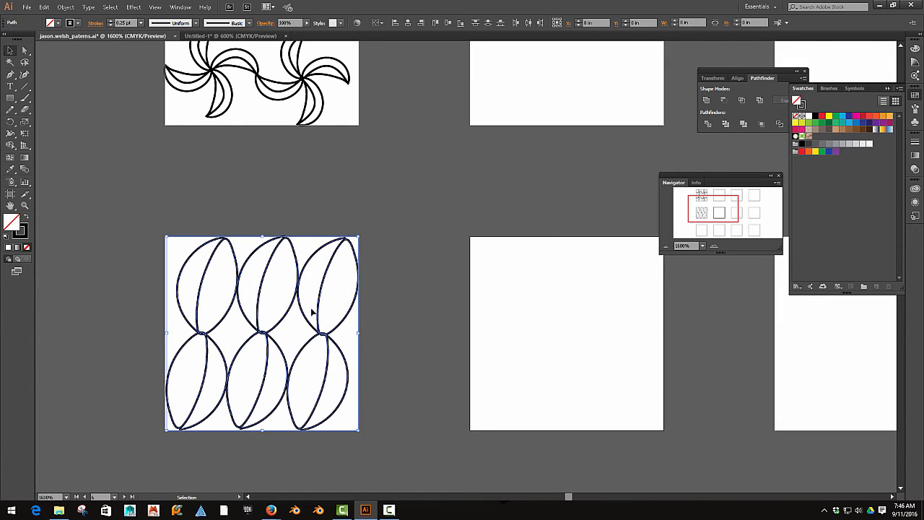
left_click(66, 6)
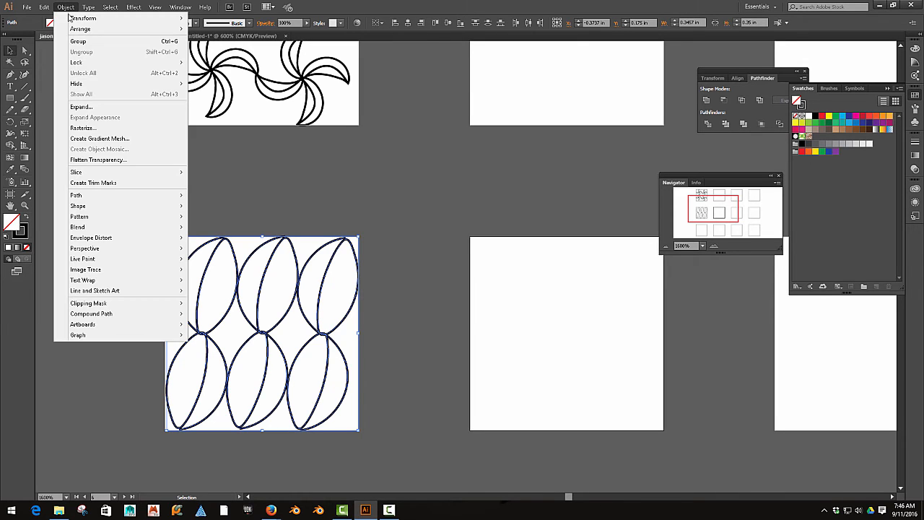
mouse_move(114, 217)
left_click(209, 216)
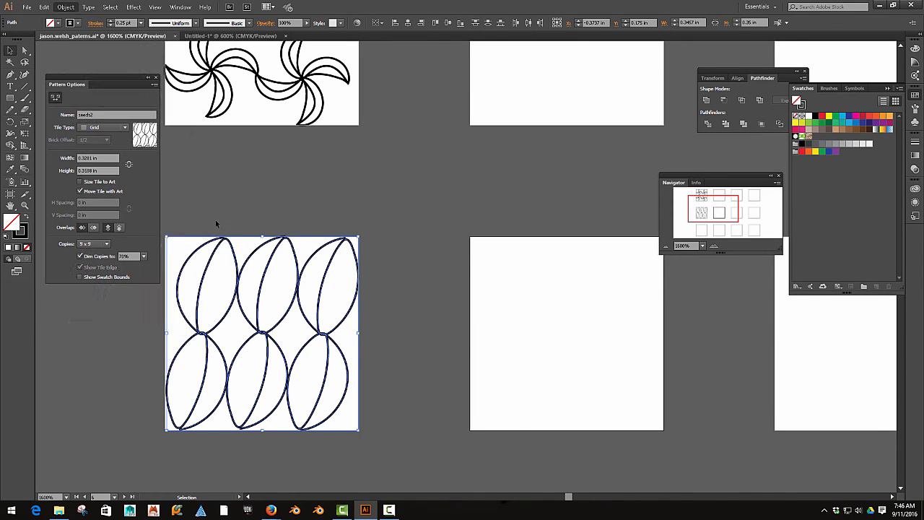
- Shrink the tile to about 0.329 by 0.318 in with the Pattern Tile Tool and preview it in 9 x 9 copies
left_click(56, 97)
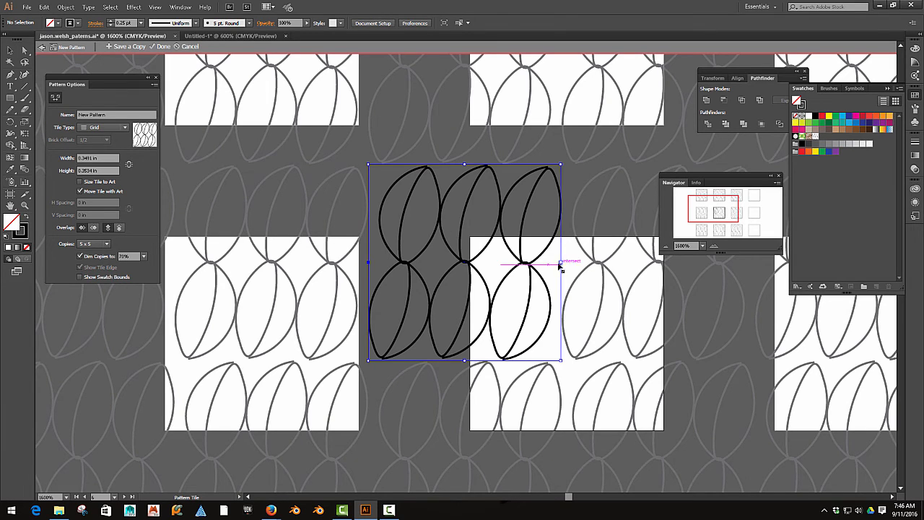
left_click_drag(561, 267, 551, 262)
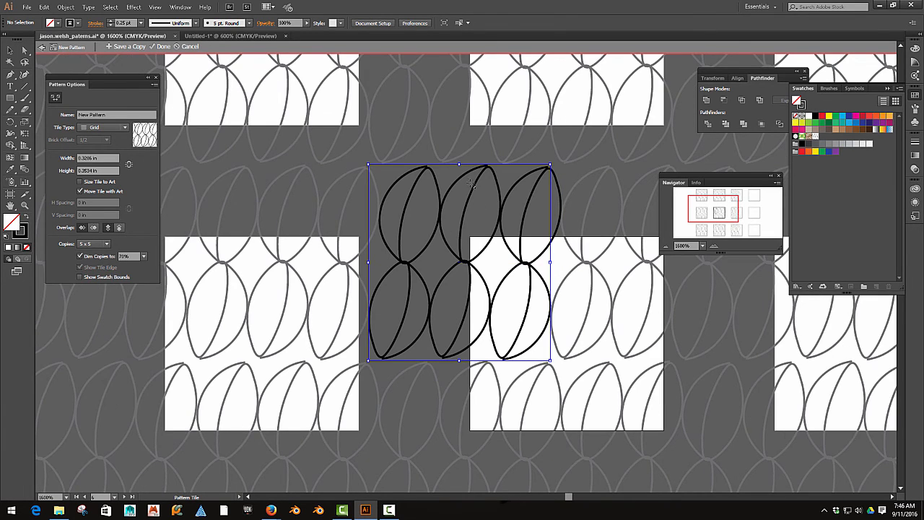
left_click_drag(459, 165, 460, 168)
left_click_drag(462, 186, 461, 184)
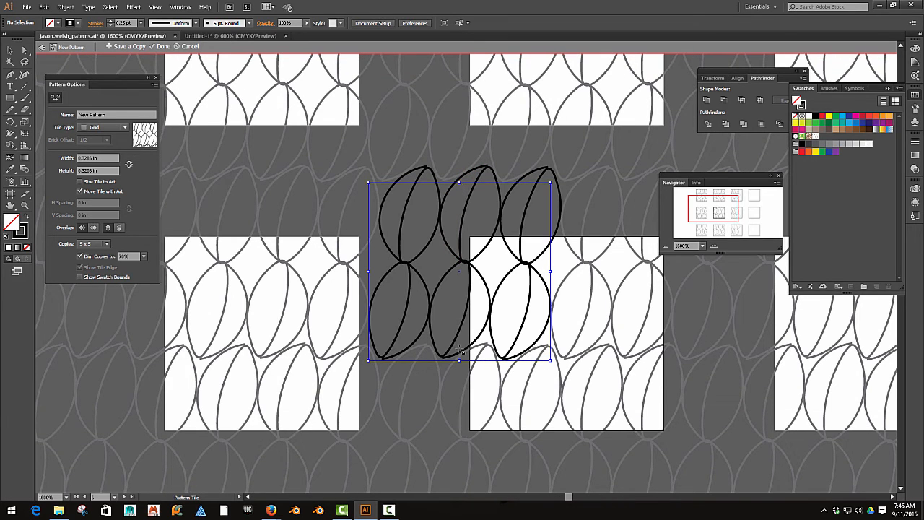
left_click_drag(459, 359, 459, 357)
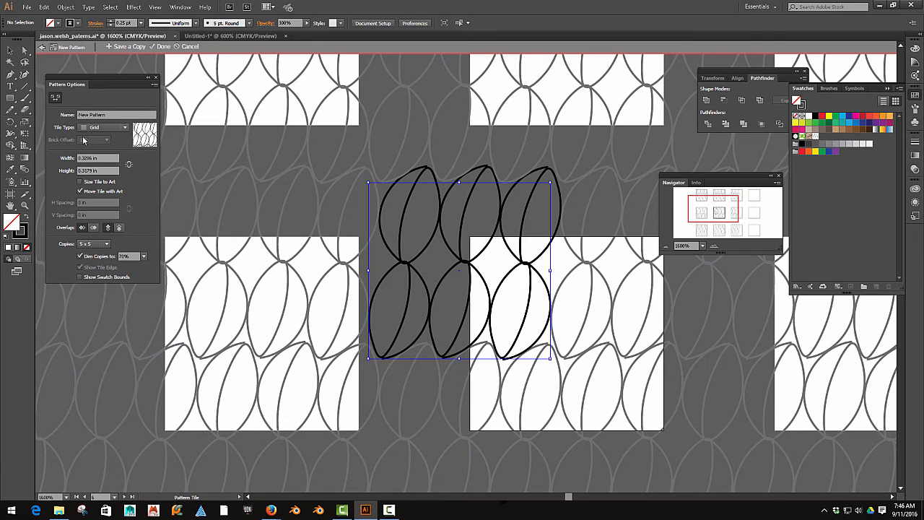
left_click(105, 245)
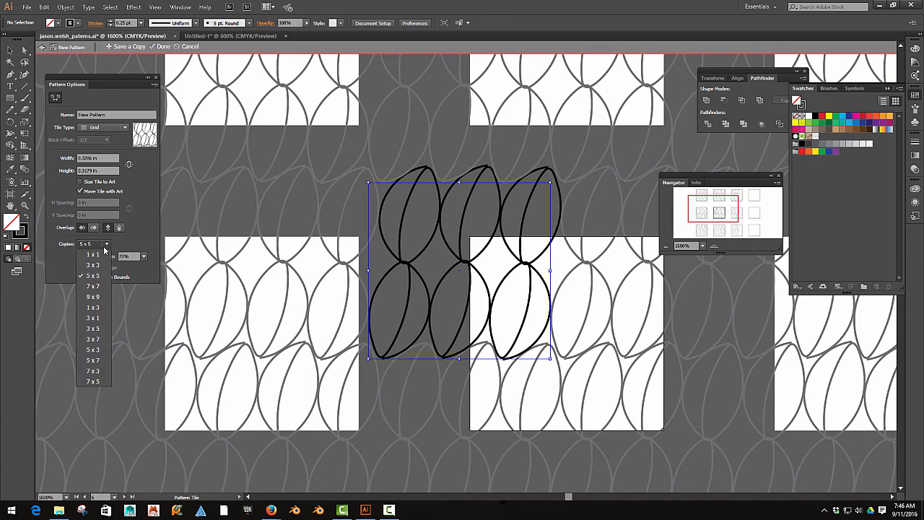
left_click(92, 297)
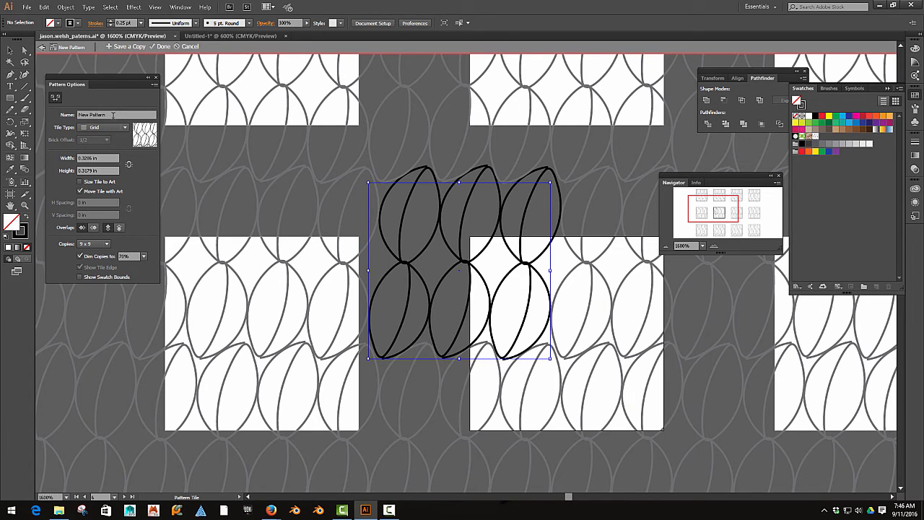
- Save a copy of the leaf pattern as seeds3 and finish pattern editing
left_click(113, 115)
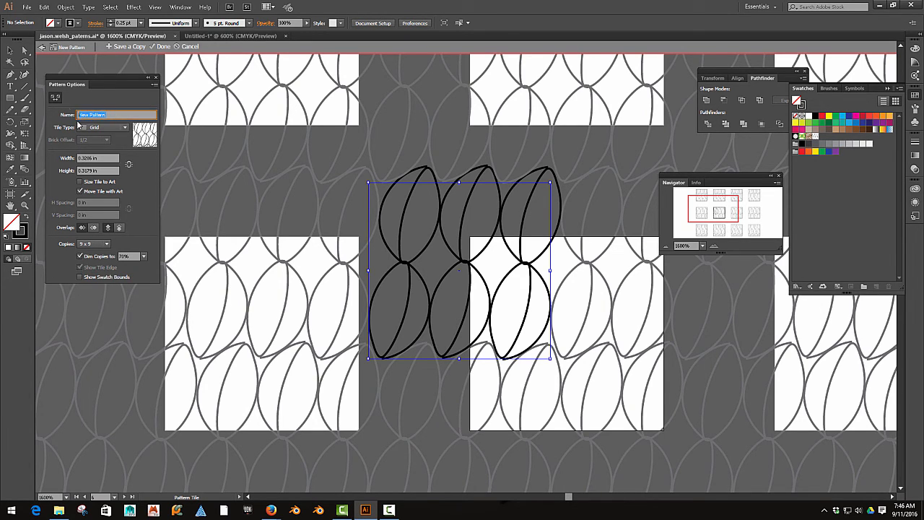
left_click(124, 47)
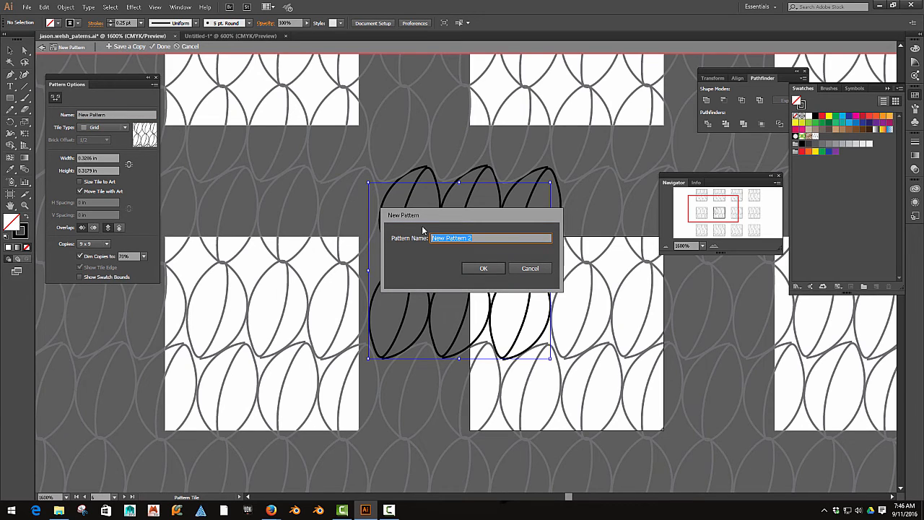
type("sel")
left_click(483, 267)
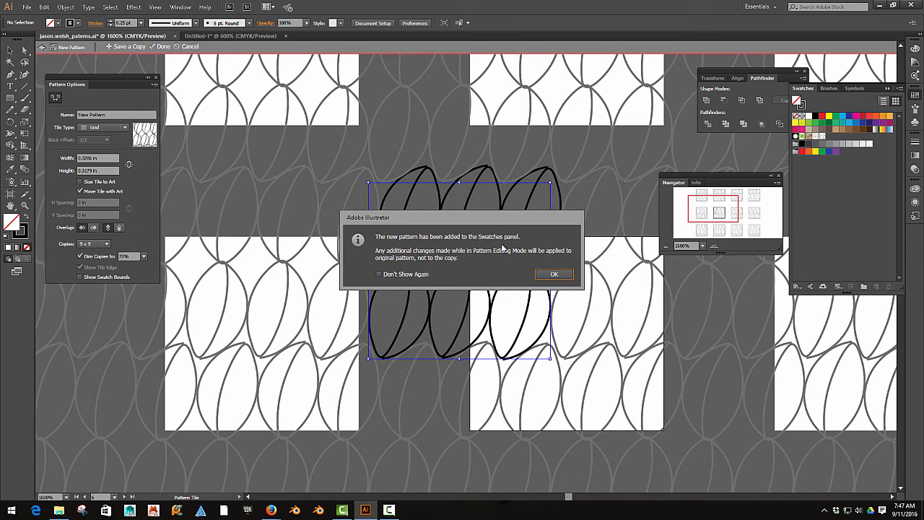
left_click(553, 276)
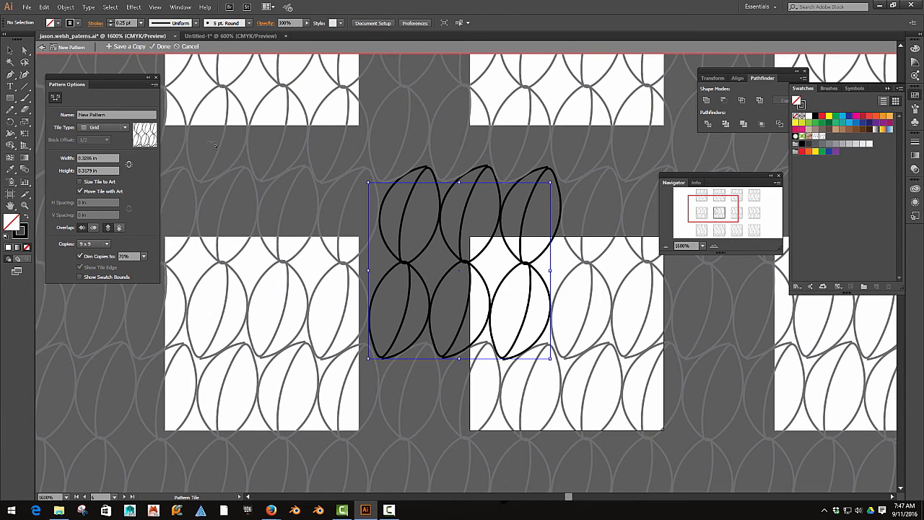
left_click(161, 47)
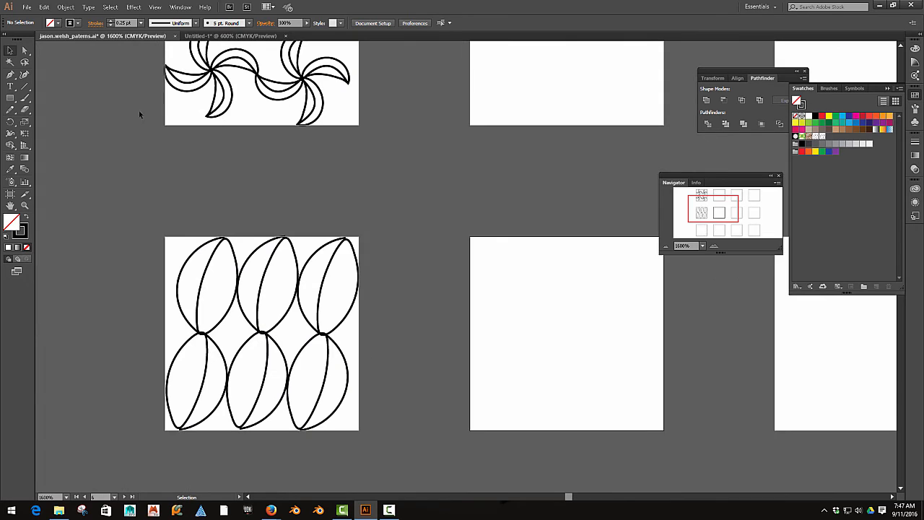
- Draw a closed irregular blob about 0.47 by 0.46 in with the Pencil tool in the empty area beside the leaf square
left_click(58, 23)
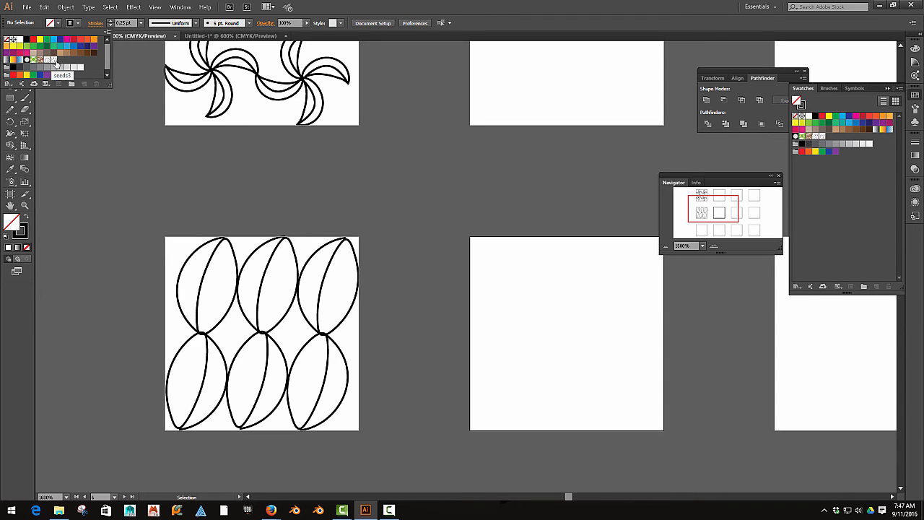
key("space")
left_click_drag(129, 198, 483, 218)
left_click(10, 110)
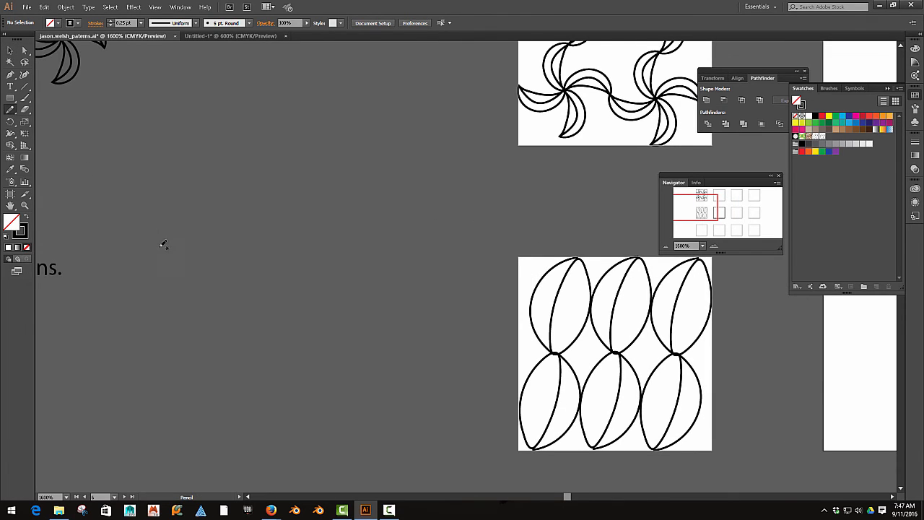
left_click_drag(8, 111, 31, 122)
mouse_move(176, 302)
left_mouse_down()
mouse_move(293, 231)
mouse_move(370, 267)
mouse_move(402, 414)
mouse_move(310, 444)
mouse_move(221, 351)
mouse_move(168, 312)
left_mouse_up()
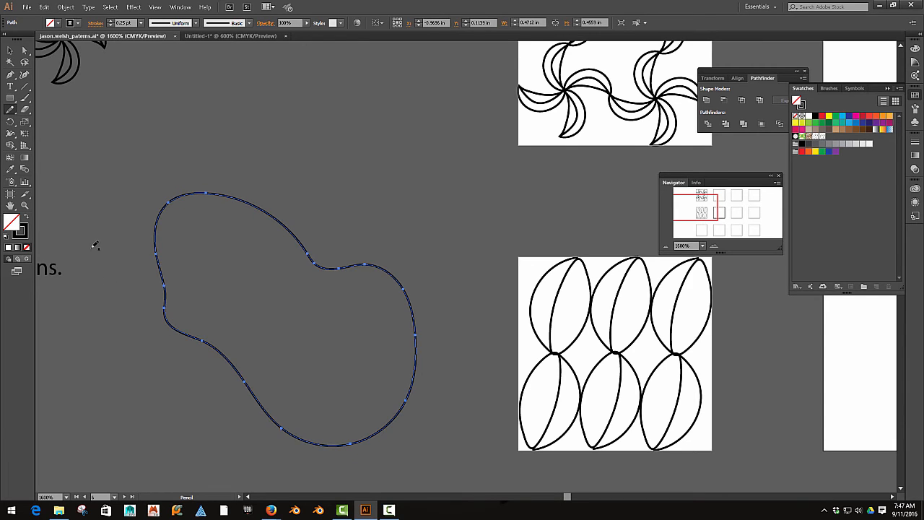
- Fill the freehand blob with the seeds3 pattern swatch
left_click(58, 22)
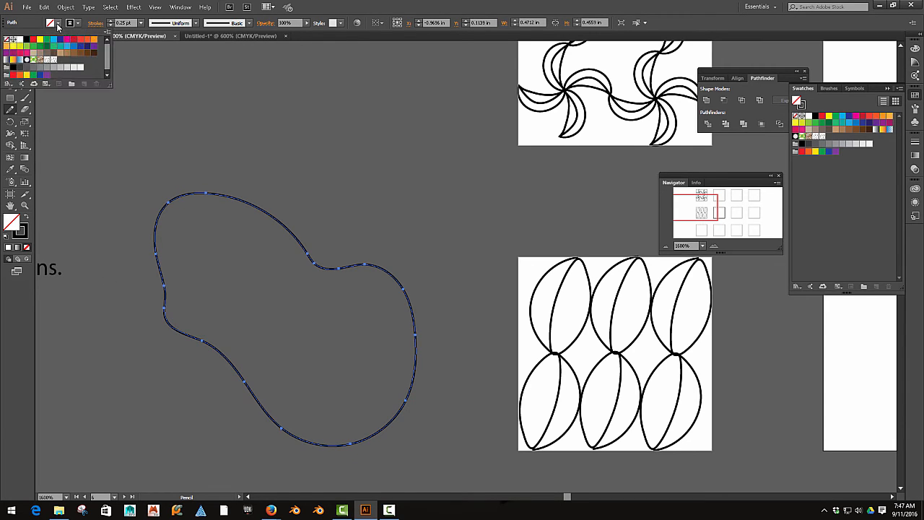
left_click(52, 61)
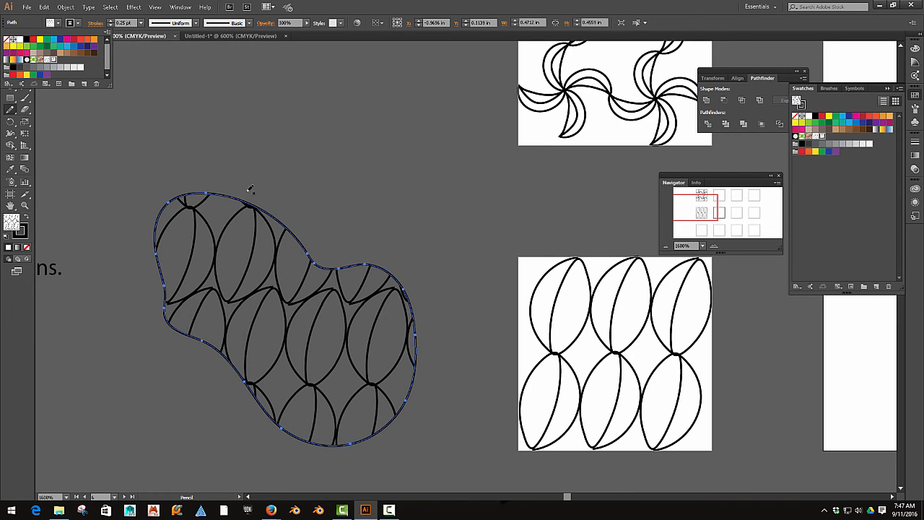
mouse_move(206, 144)
left_mouse_down()
mouse_move(196, 178)
mouse_move(173, 151)
left_mouse_up()
- Delete the duplicate leaf pattern swatch that sits beside seeds3
left_click(56, 24)
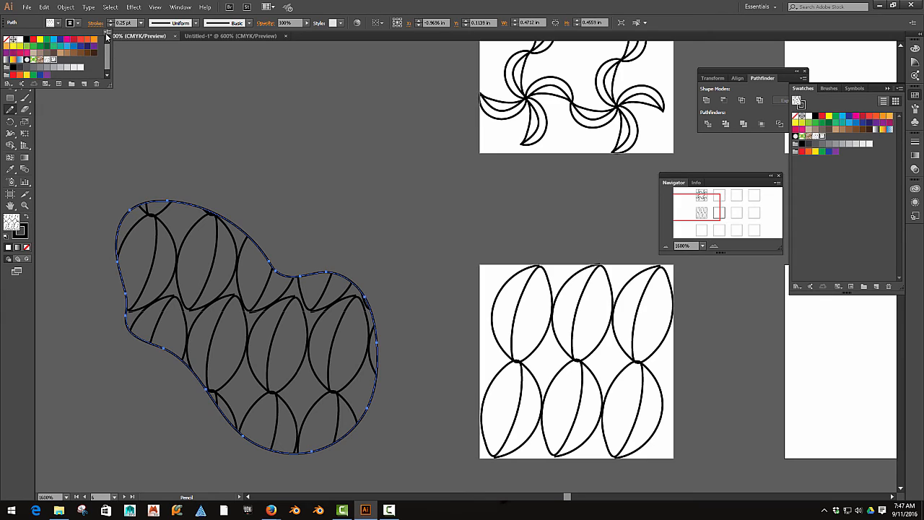
left_click(107, 33)
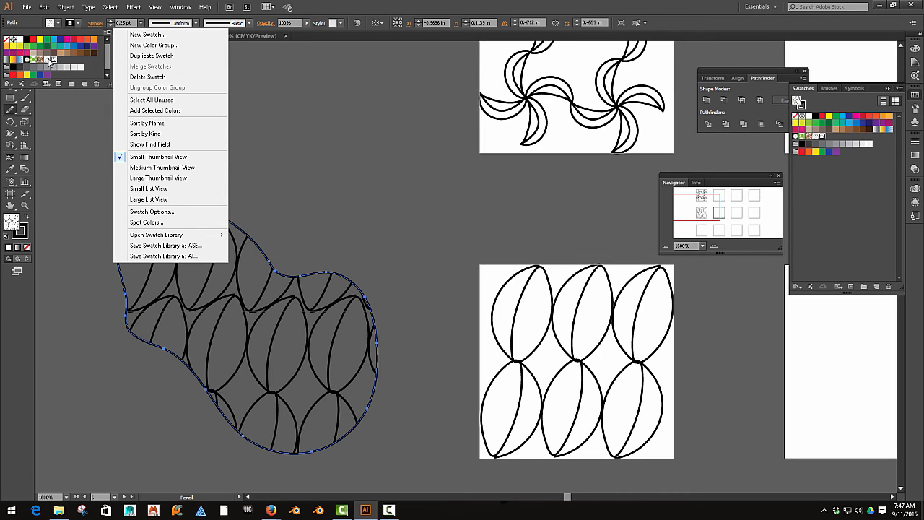
key("Escape")
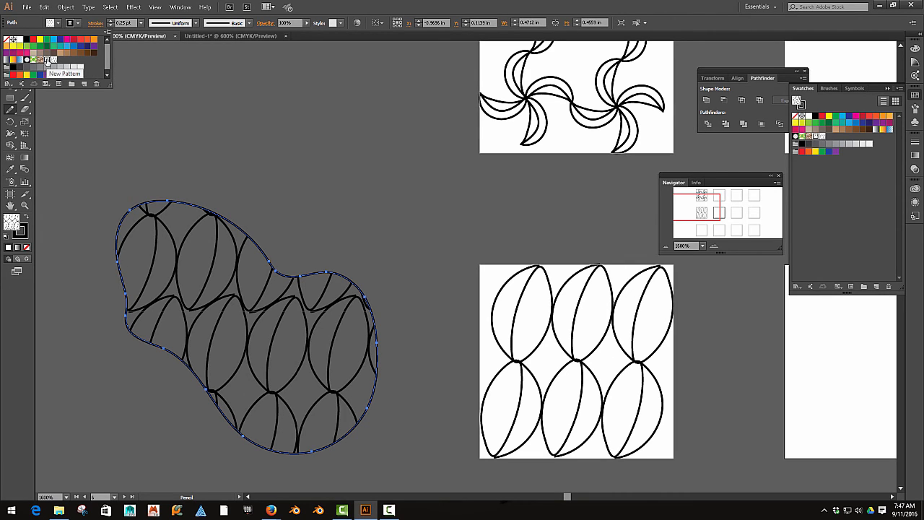
left_click(94, 83)
- Save the swatches as an AI swatch library in the Swatches folder, its file name being the student's name followed by _library
left_click(107, 32)
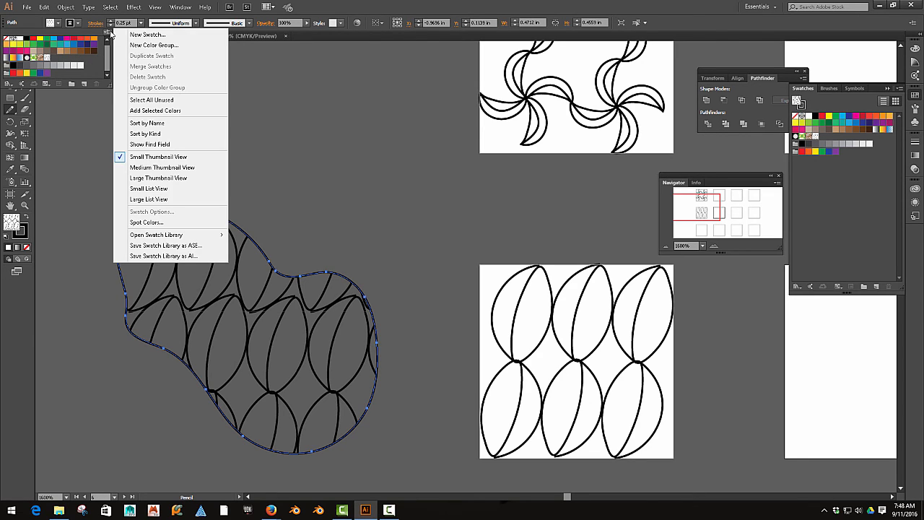
left_click(197, 256)
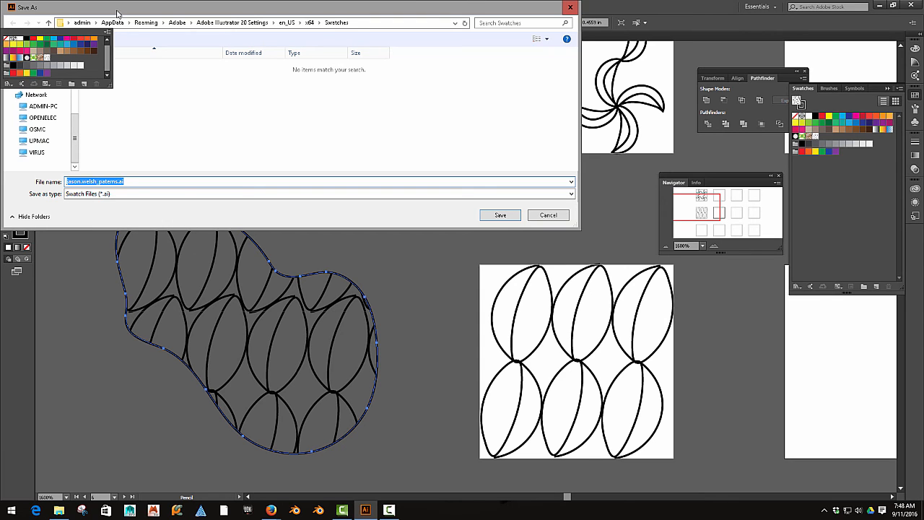
left_click_drag(118, 13, 222, 97)
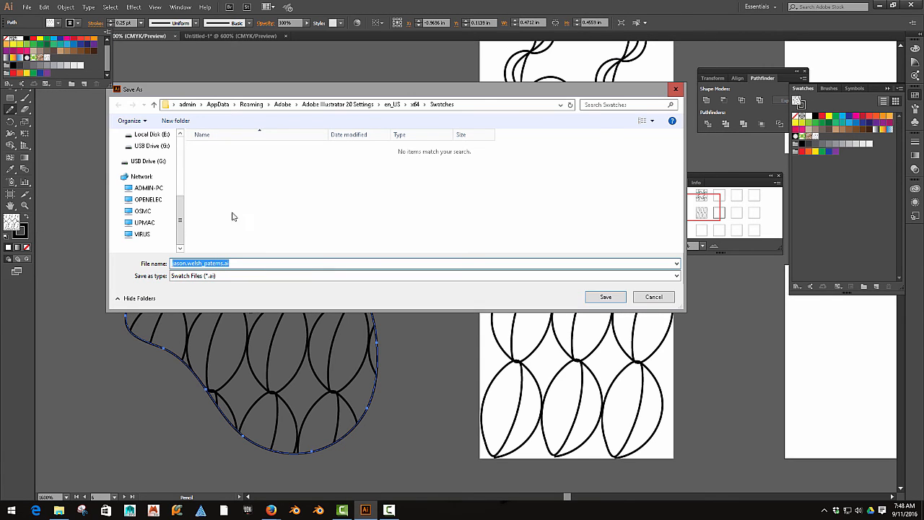
left_click(221, 263)
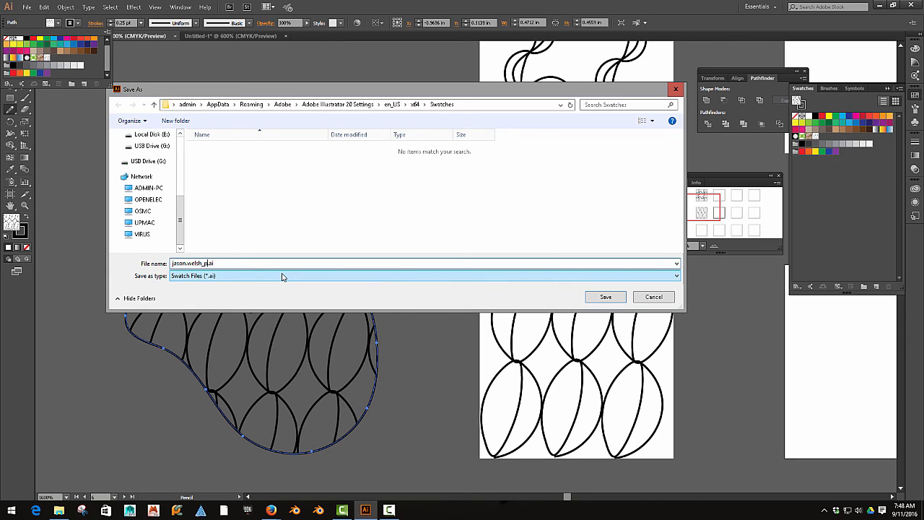
type("library")
left_click(598, 297)
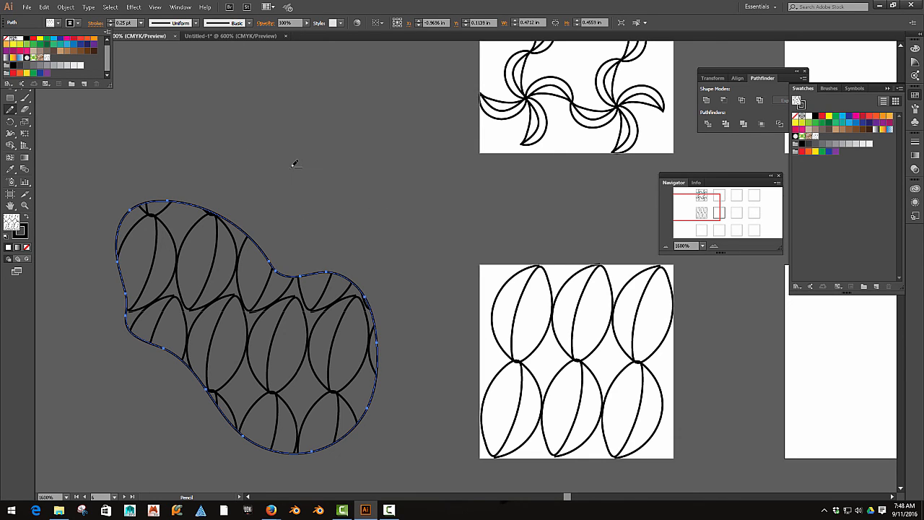
- Save the swatch library as AI again, replacing the existing _library file in the Swatches folder
left_click(107, 33)
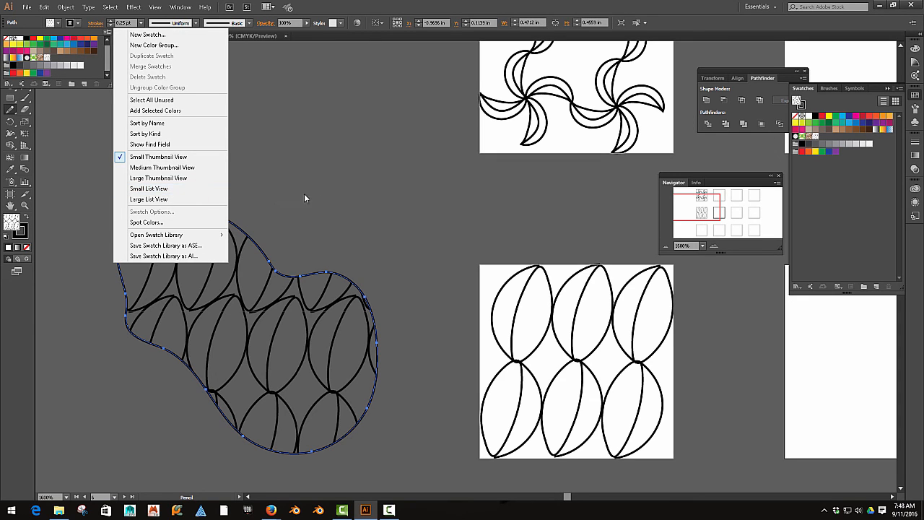
left_click(202, 255)
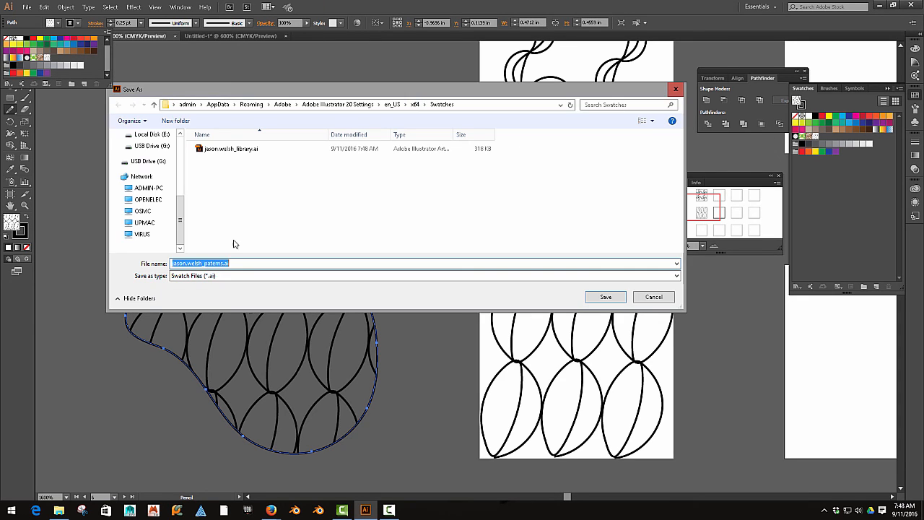
left_click(228, 150)
left_click(604, 298)
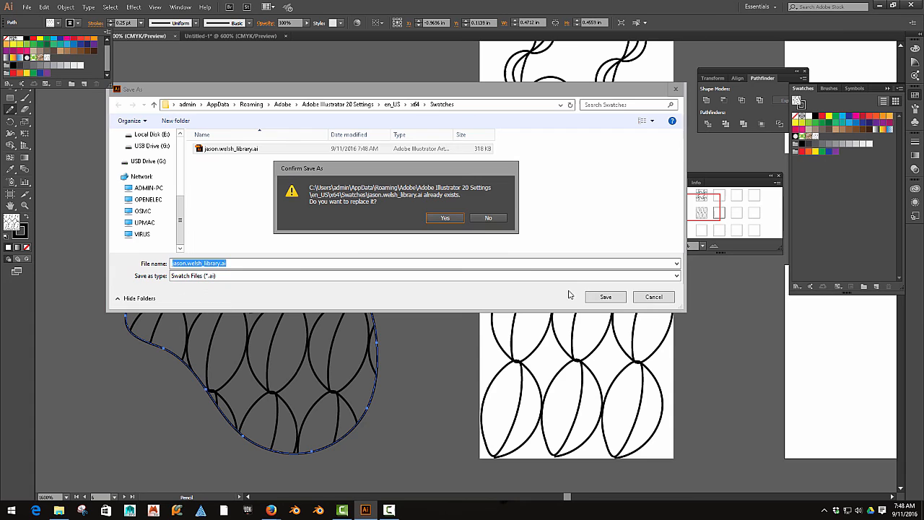
left_click(450, 218)
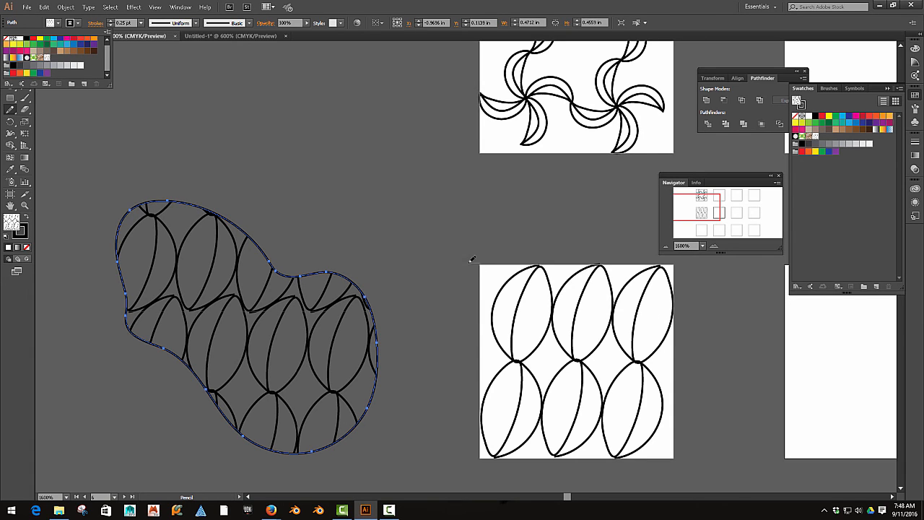
key("space")
left_click_drag(442, 252, 332, 235)
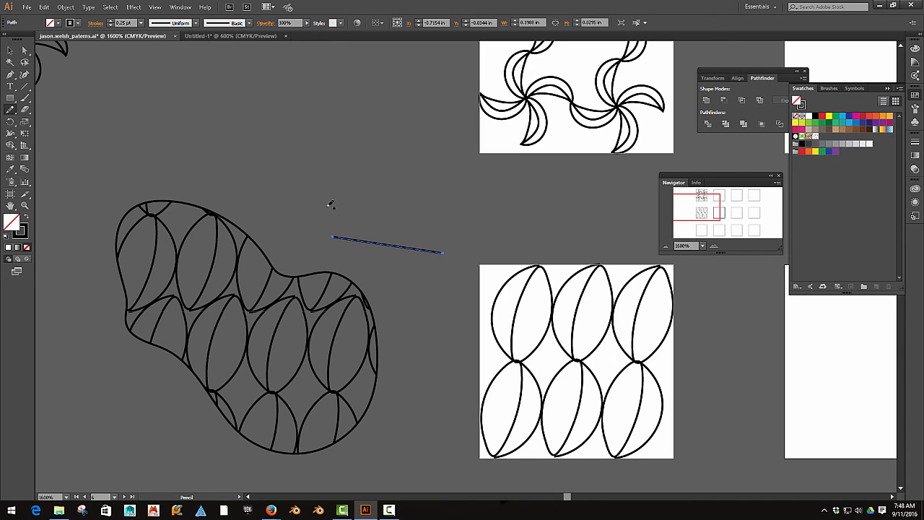
scroll(407, 218, "down", 1)
scroll(406, 218, "down", 1)
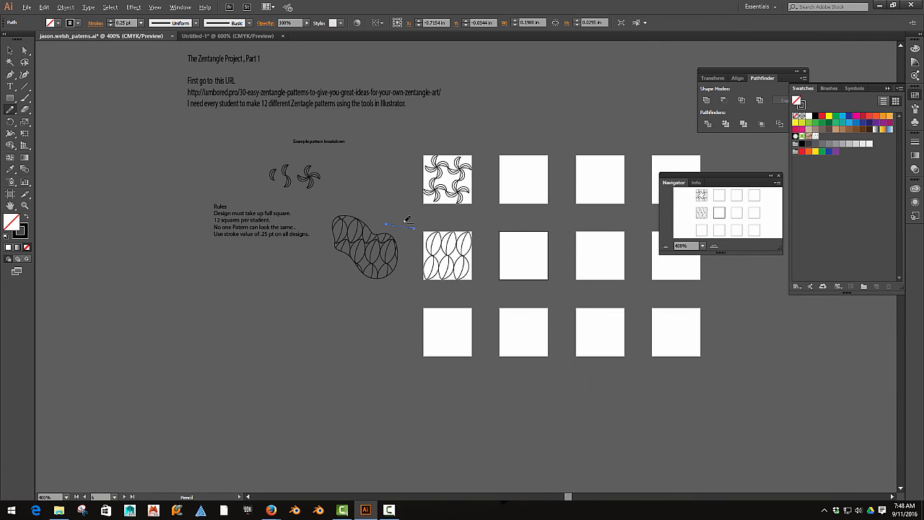
left_click_drag(516, 303, 382, 321)
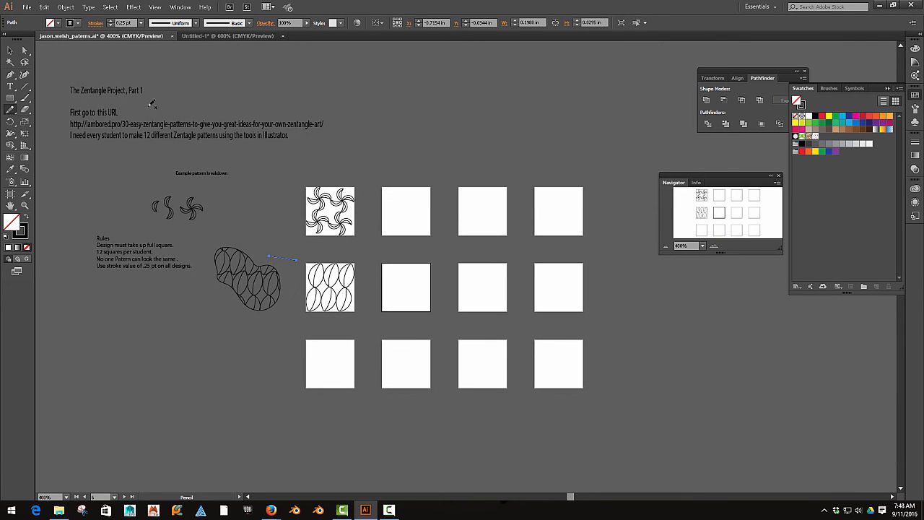